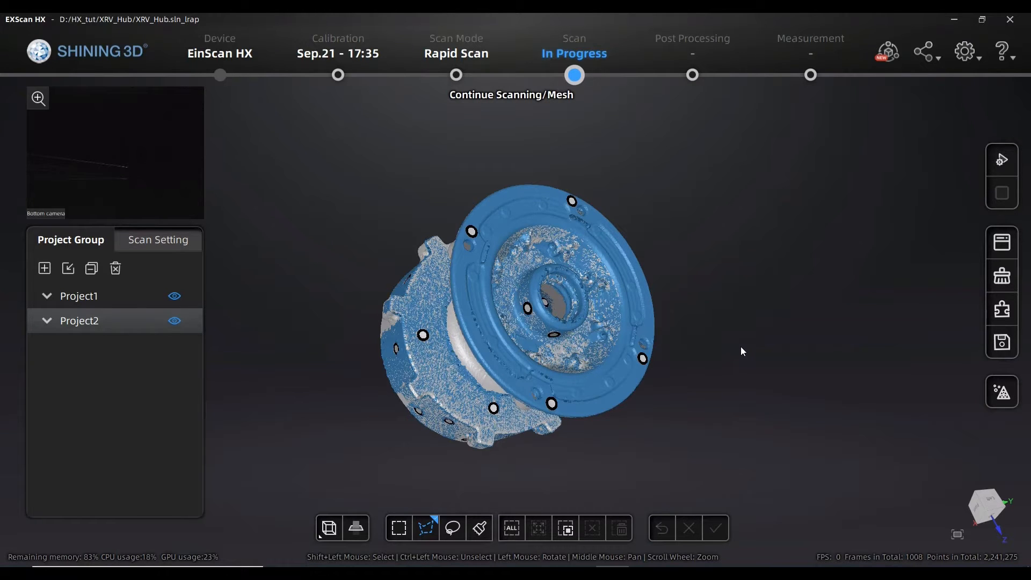
Inspect the hub scan from both ends and open its mesh generation settings.
middle_click_drag(717, 331, 767, 281)
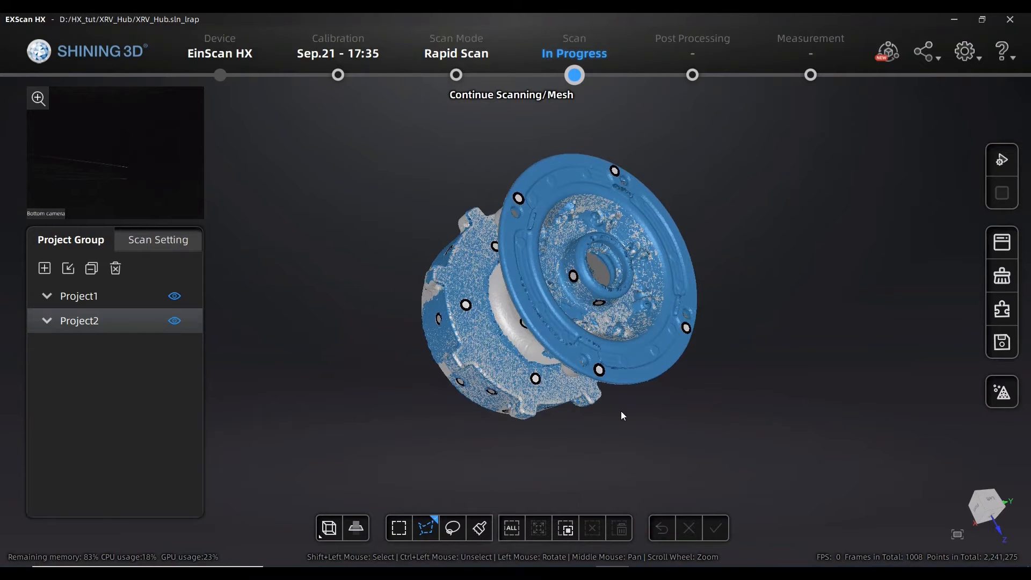
left_click_drag(622, 416, 653, 171)
left_click_drag(653, 229, 799, 292)
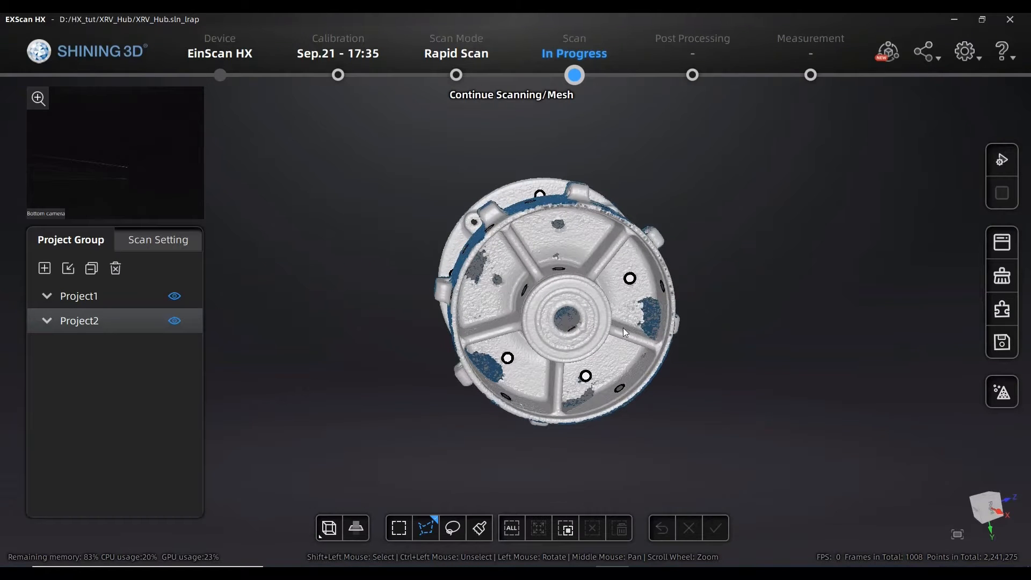
left_click_drag(698, 290, 412, 391)
left_click_drag(527, 354, 497, 324)
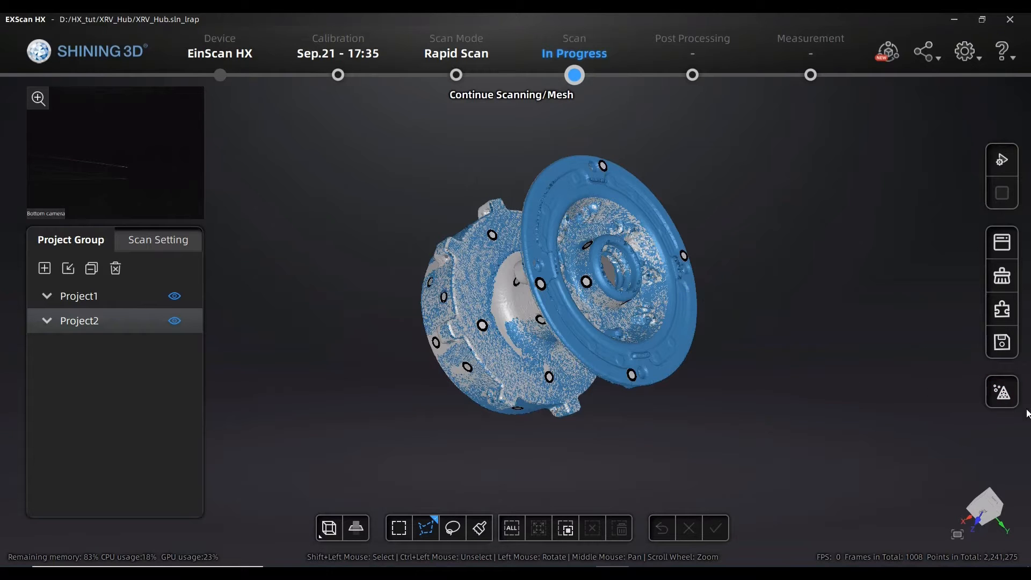
left_click(1005, 386)
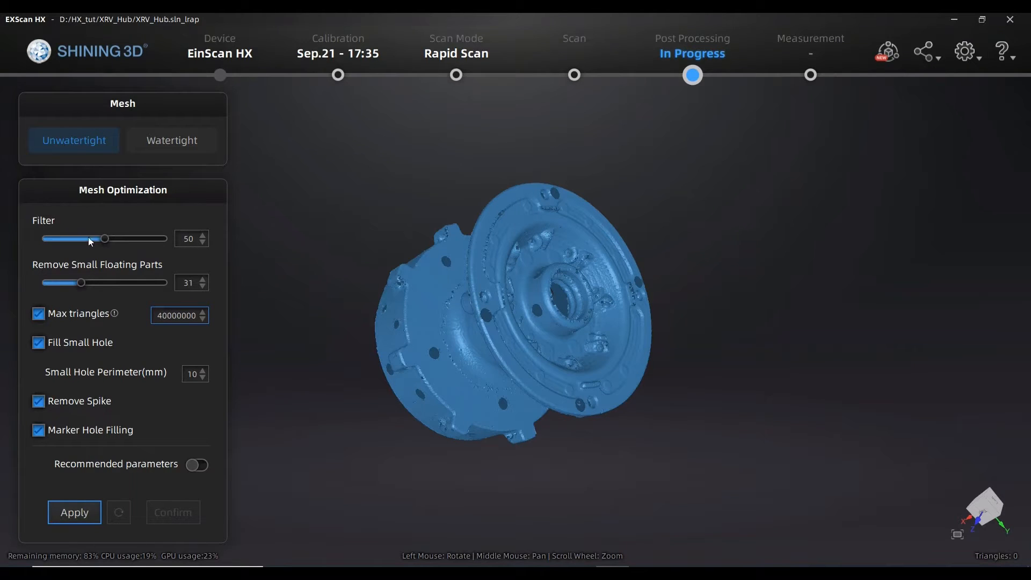
key("Caps_Lock")
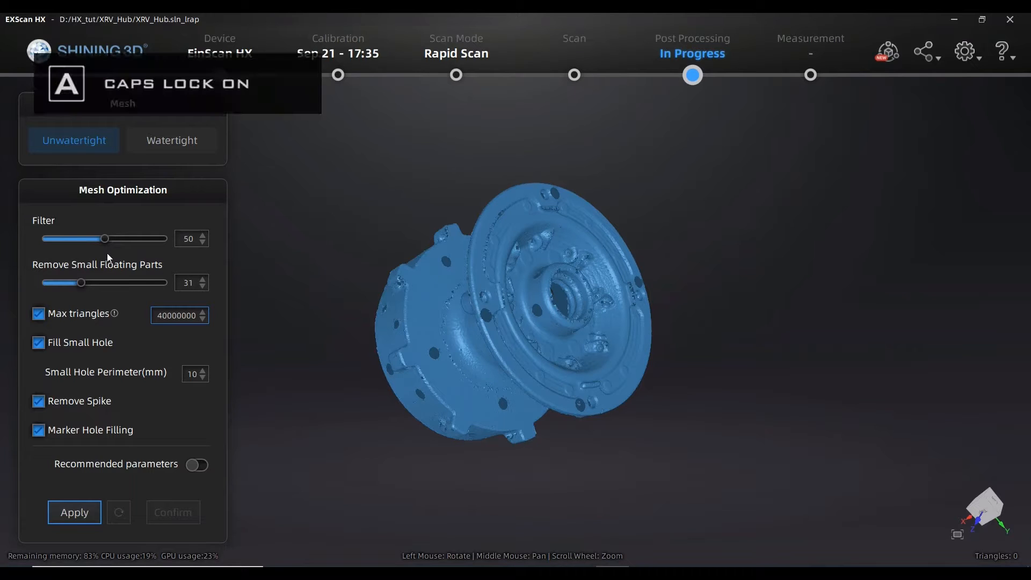
key("Caps_Lock")
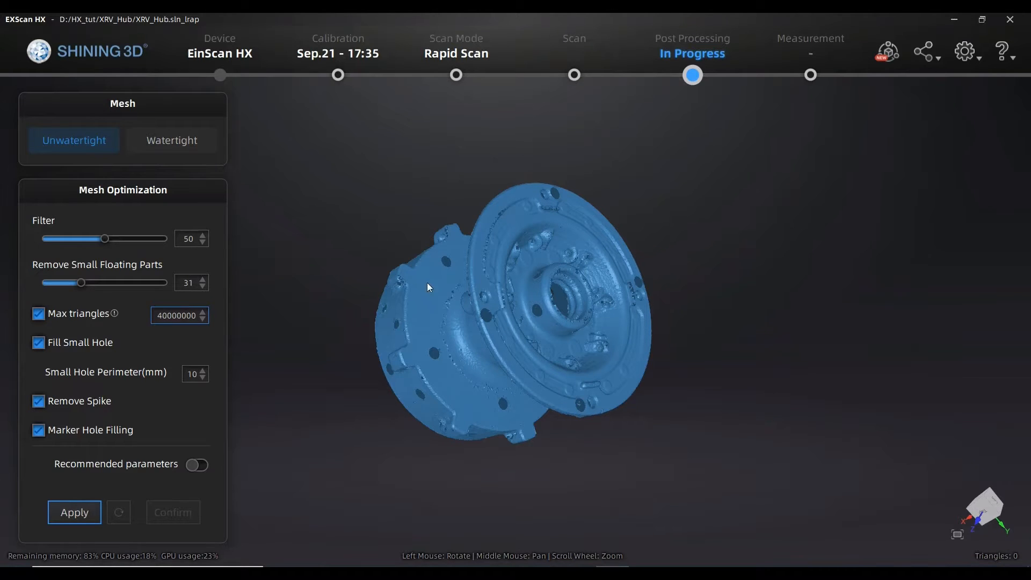
left_click_drag(428, 283, 542, 245)
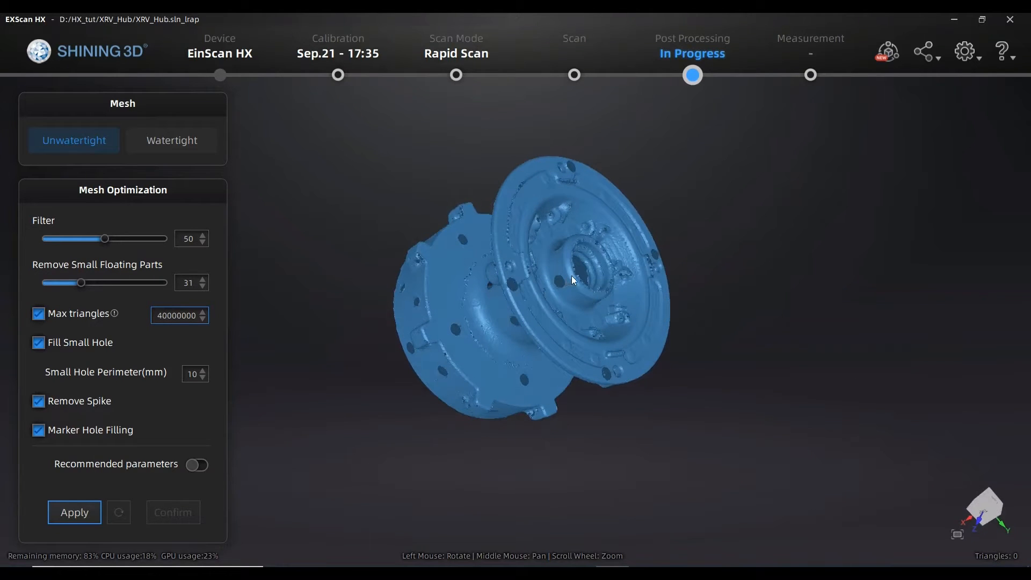
left_click_drag(597, 281, 507, 311)
left_click_drag(560, 251, 481, 332)
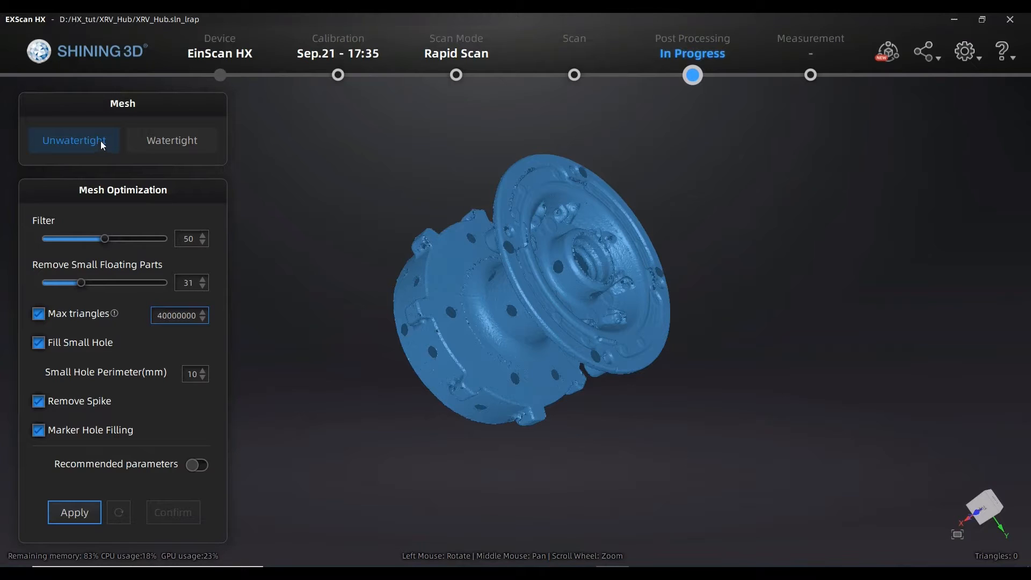
Generate a watertight mesh of the hub with the maximum triangles limited to 40000.
left_click(162, 149)
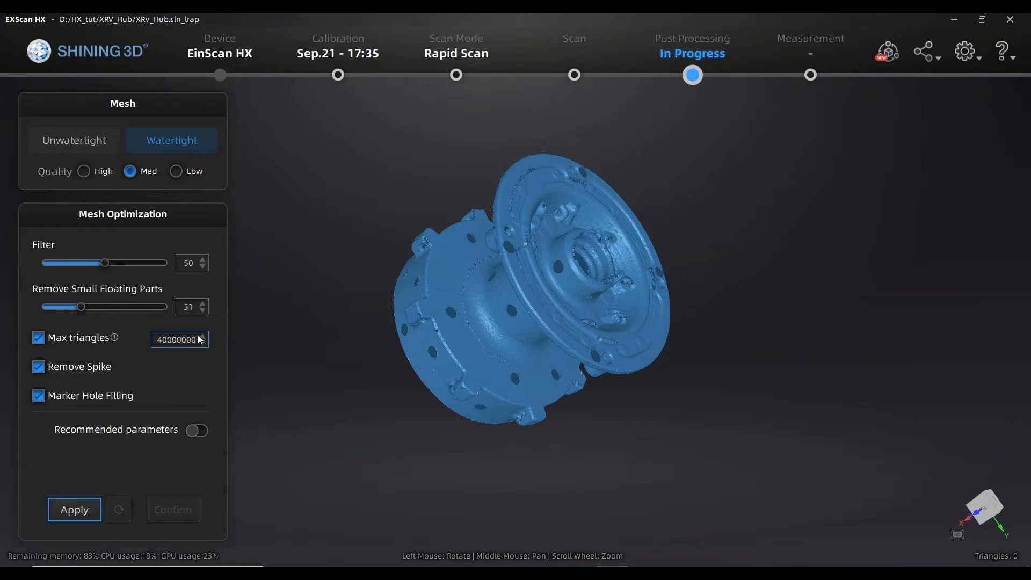
left_click(166, 345)
key("BackSpace")
key("BackSpace")
key("BackSpace")
key("BackSpace")
key("BackSpace")
key("BackSpace")
type("0000")
key("BackSpace")
left_click(75, 510)
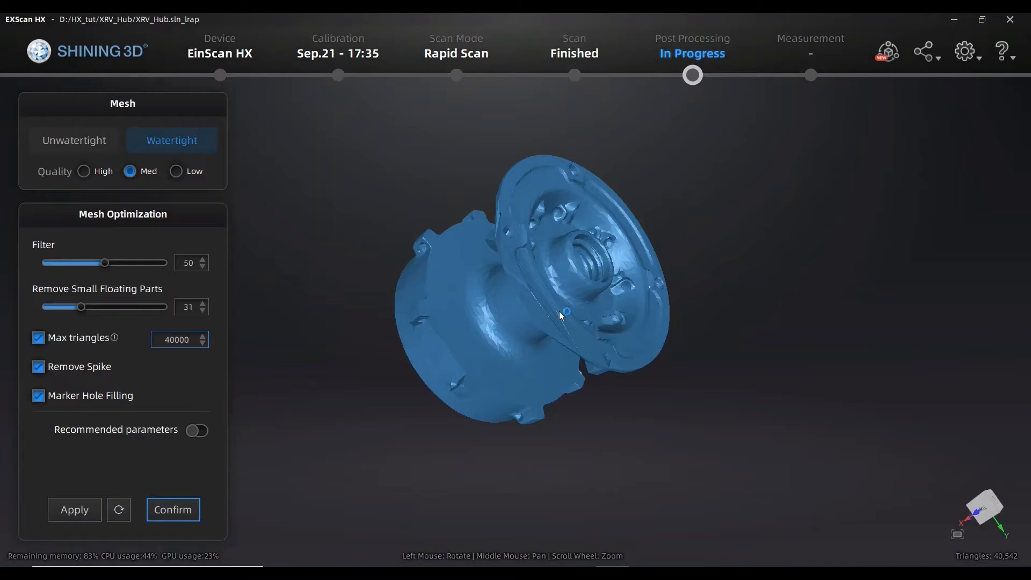
Raise the maximum triangles to 40000000 and regenerate the watertight mesh.
left_click_drag(560, 313, 590, 395)
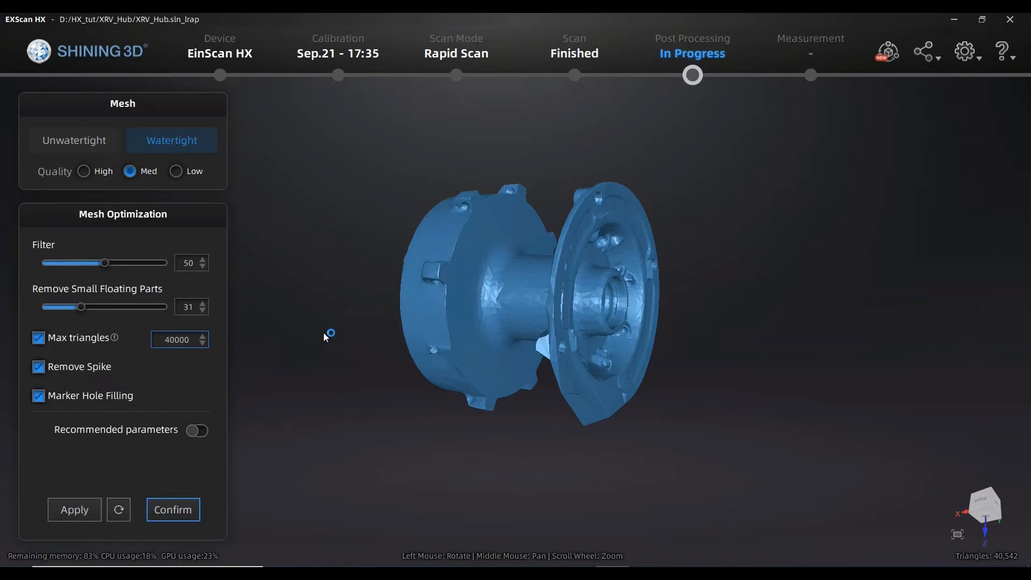
type("000")
left_click(89, 519)
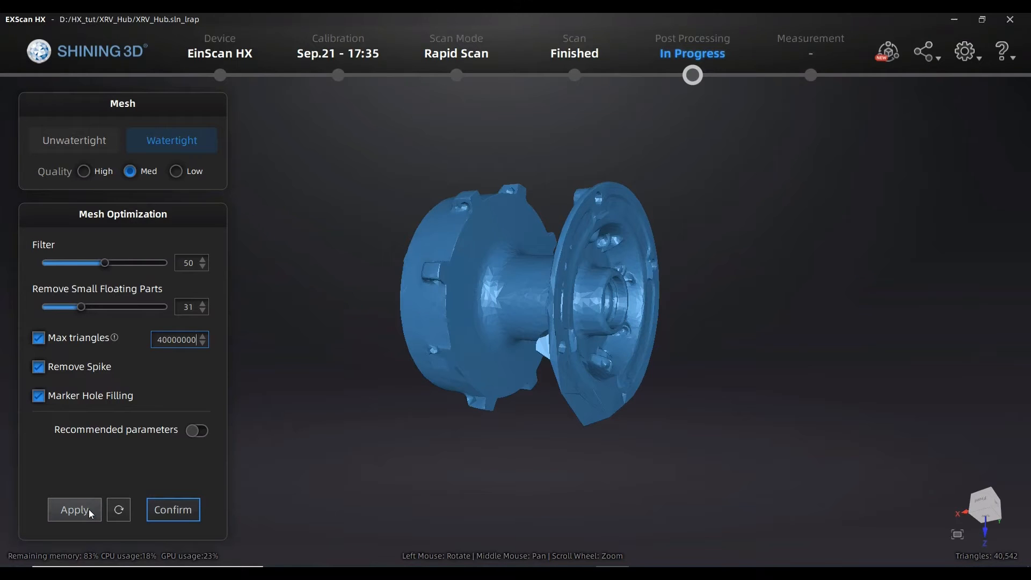
left_click(84, 510)
left_click(75, 510)
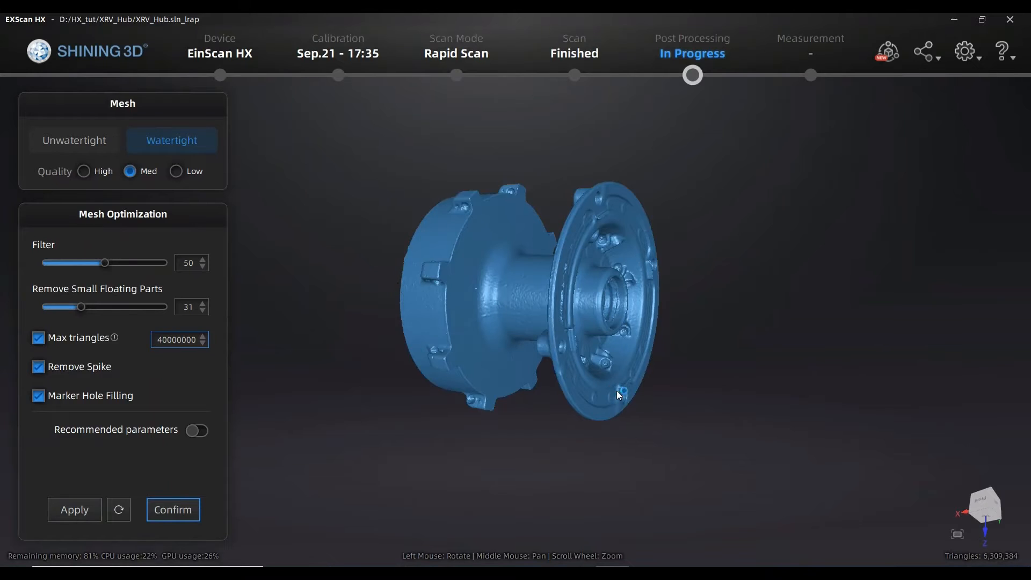
Examine the watertight mesh around the hub's ribbed end, central bore and marker hole areas.
left_click_drag(647, 431, 661, 420)
mouse_move(568, 413)
left_mouse_down()
mouse_move(595, 424)
mouse_move(588, 385)
mouse_move(564, 445)
mouse_move(523, 359)
mouse_move(491, 386)
mouse_move(612, 391)
mouse_move(683, 377)
left_mouse_up()
scroll(611, 402, "up", 2)
mouse_move(537, 364)
left_mouse_down()
mouse_move(637, 383)
mouse_move(488, 329)
mouse_move(536, 369)
mouse_move(485, 302)
mouse_move(572, 333)
mouse_move(553, 313)
mouse_move(570, 234)
mouse_move(583, 235)
left_mouse_up()
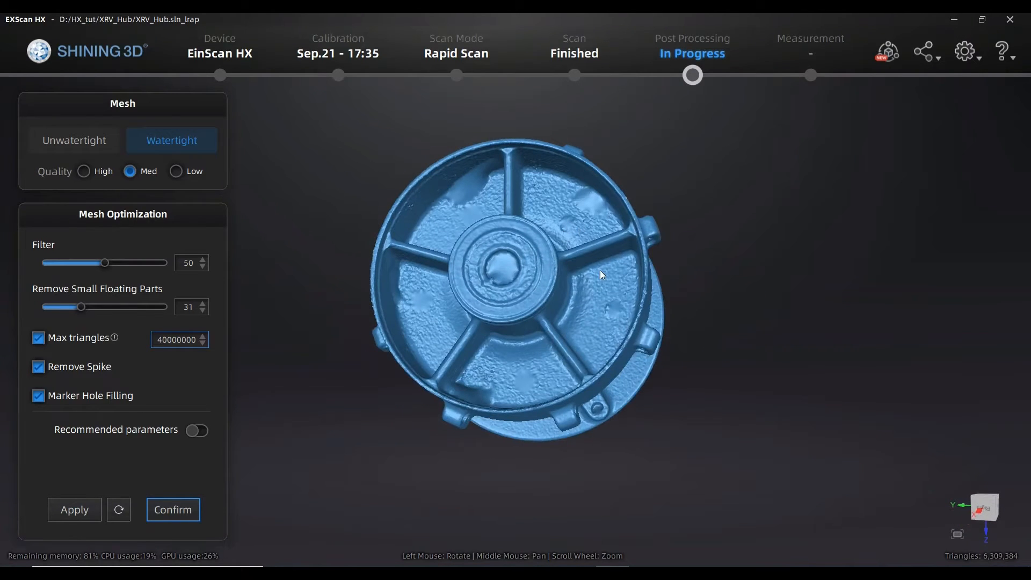
mouse_move(508, 288)
left_mouse_down()
mouse_move(554, 319)
mouse_move(525, 307)
left_mouse_up()
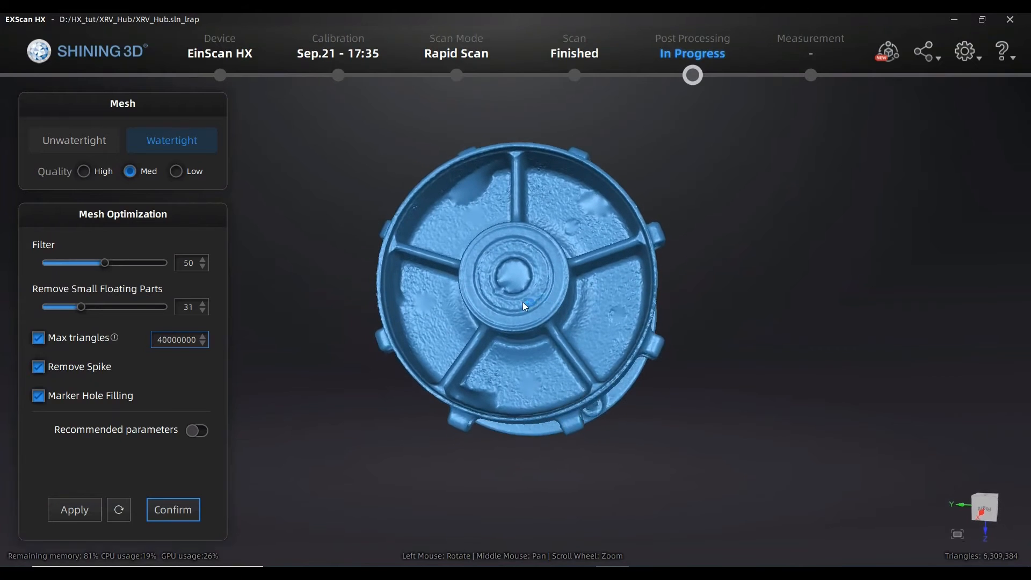
left_click_drag(505, 201, 674, 200)
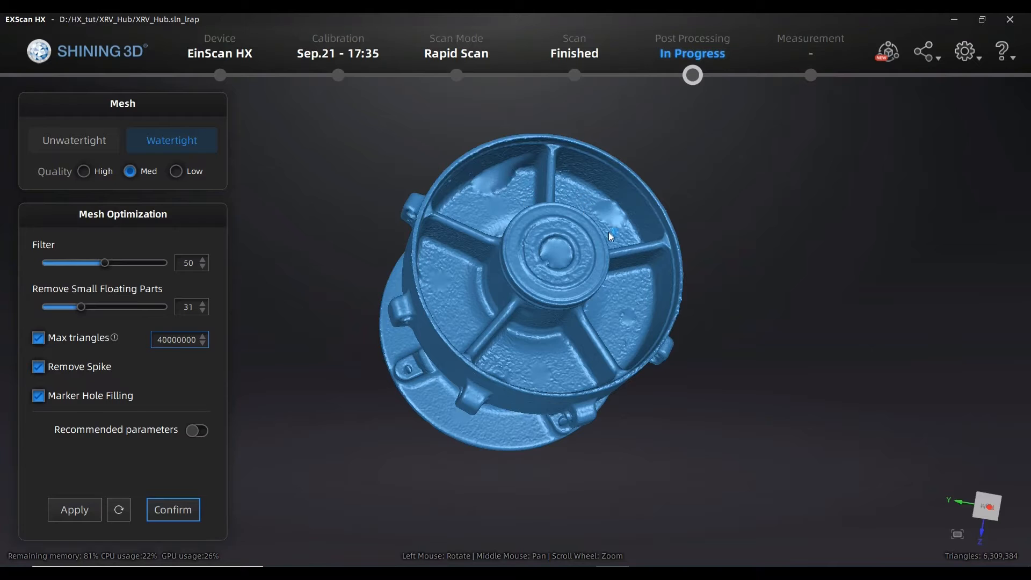
left_click_drag(608, 232, 507, 288)
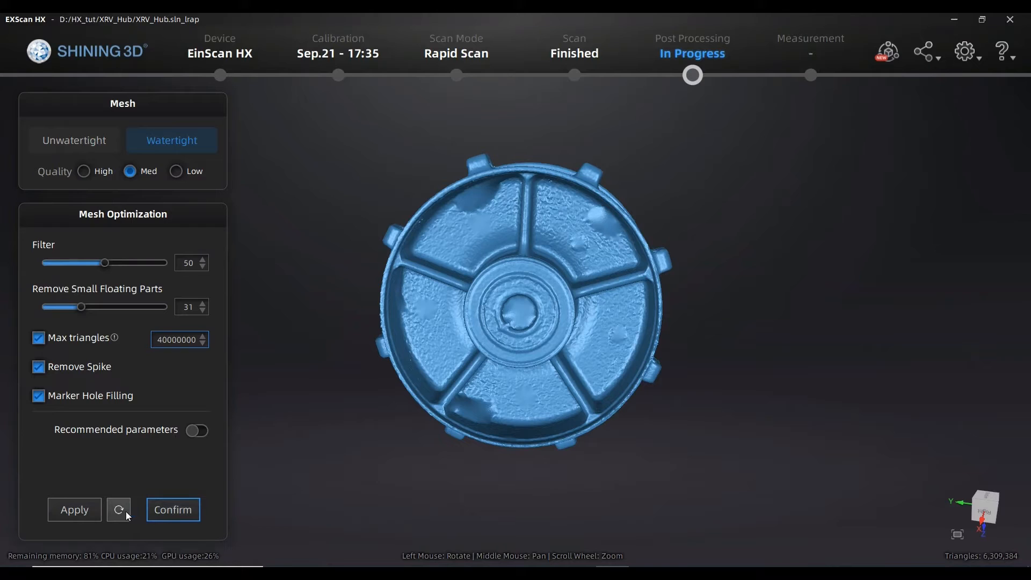
Discard the watertight result and generate an unwatertight mesh using the recommended parameters.
left_click(98, 142)
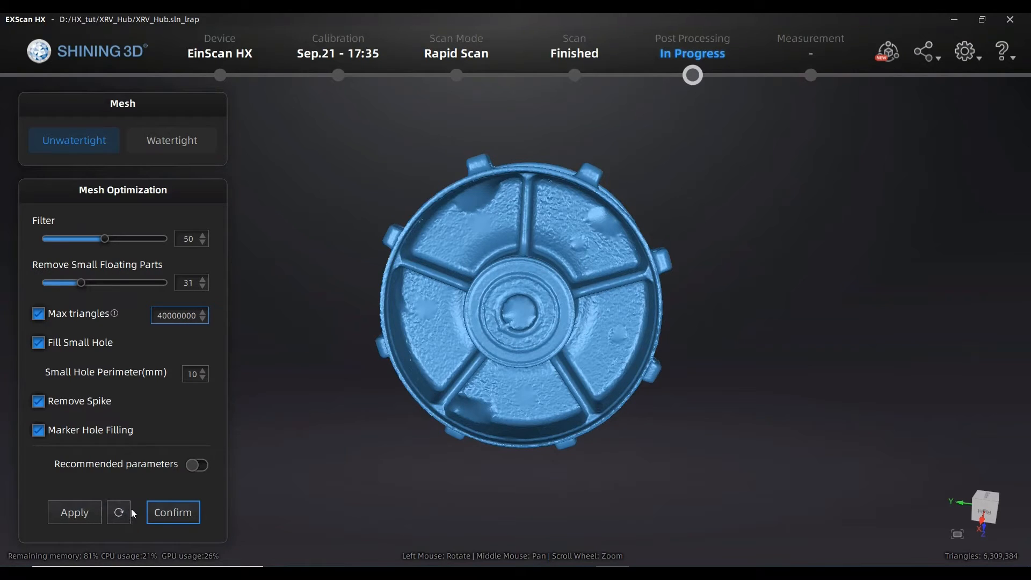
left_click(119, 514)
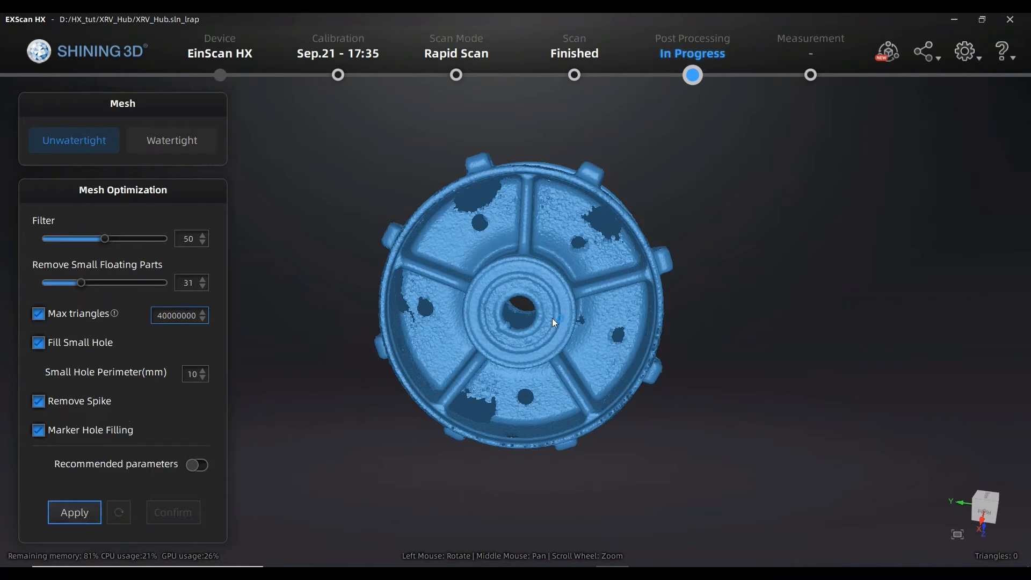
left_click_drag(569, 312, 438, 414)
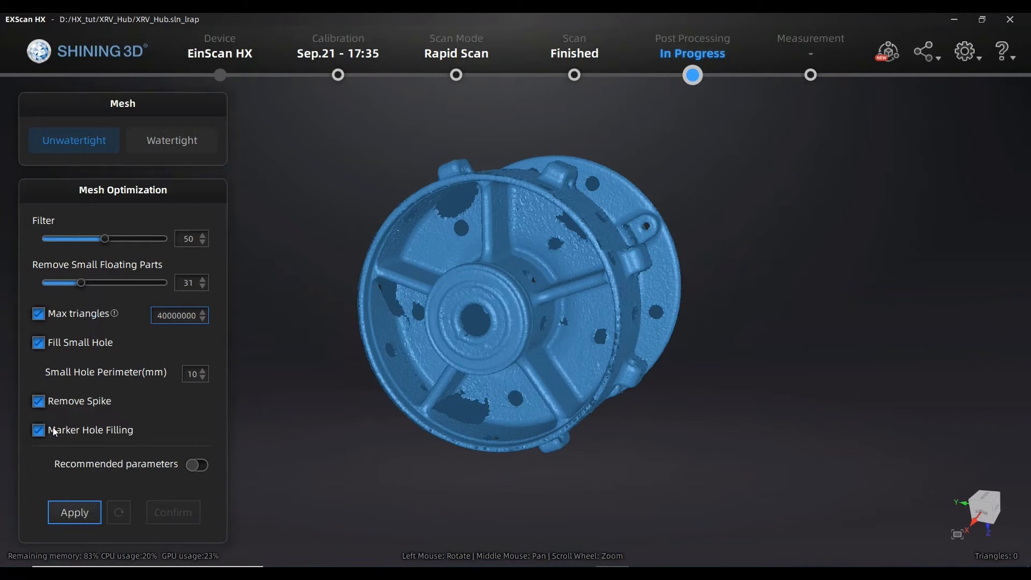
left_click(196, 465)
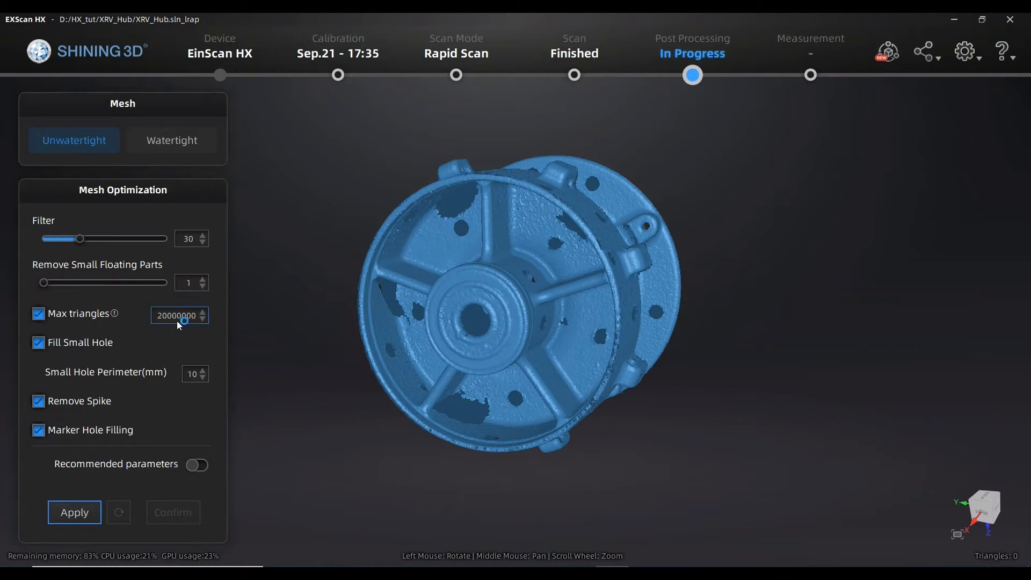
left_click(78, 513)
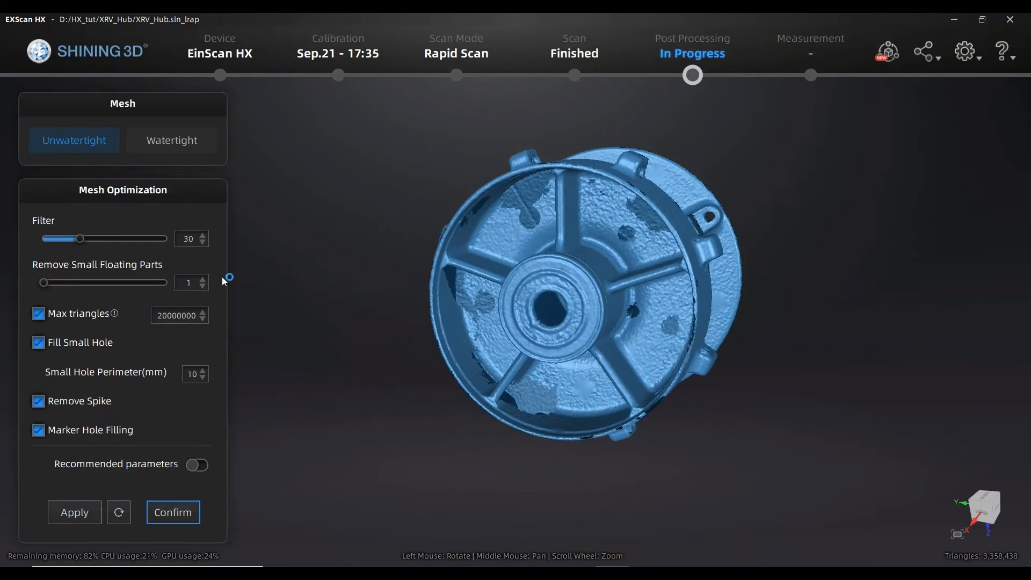
Check the unwatertight hub mesh from several sides and accept it for further editing.
left_click_drag(350, 310, 334, 365)
mouse_move(426, 350)
left_mouse_down()
mouse_move(323, 356)
mouse_move(386, 240)
mouse_move(447, 310)
mouse_move(500, 274)
mouse_move(529, 313)
left_mouse_up()
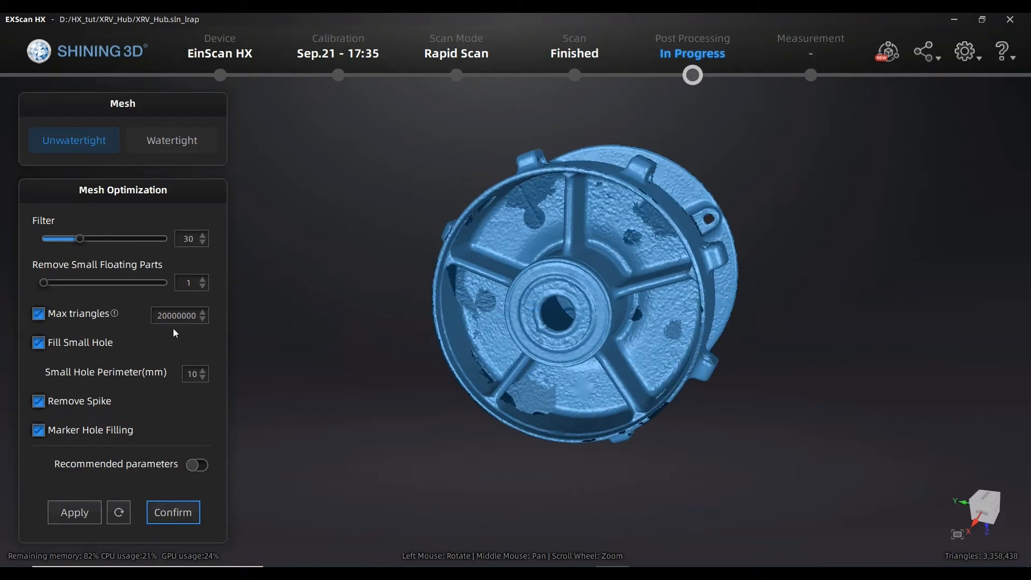
mouse_move(316, 277)
left_mouse_down()
mouse_move(460, 304)
mouse_move(371, 344)
left_mouse_up()
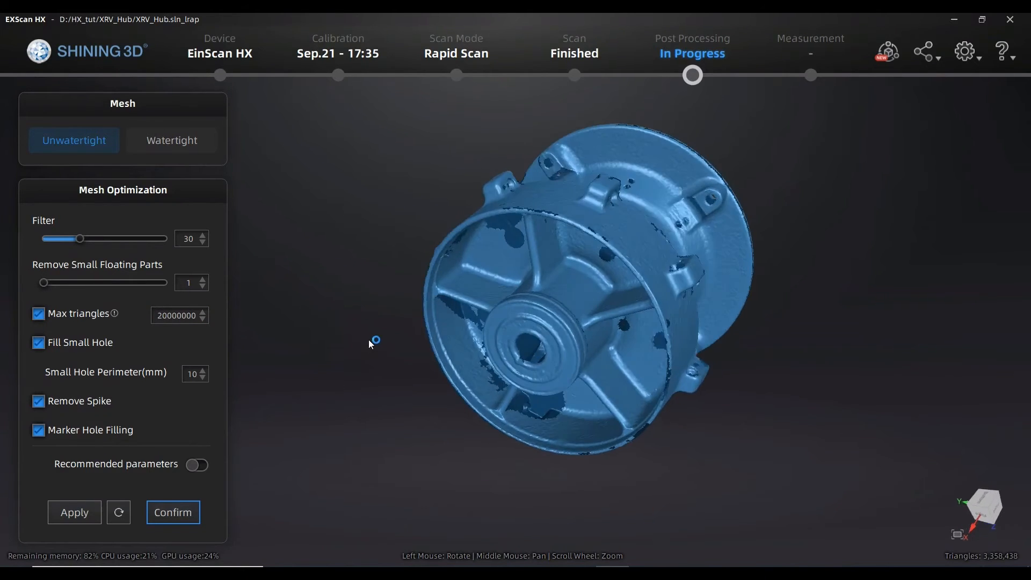
mouse_move(500, 370)
left_mouse_down()
mouse_move(507, 382)
mouse_move(494, 374)
left_mouse_up()
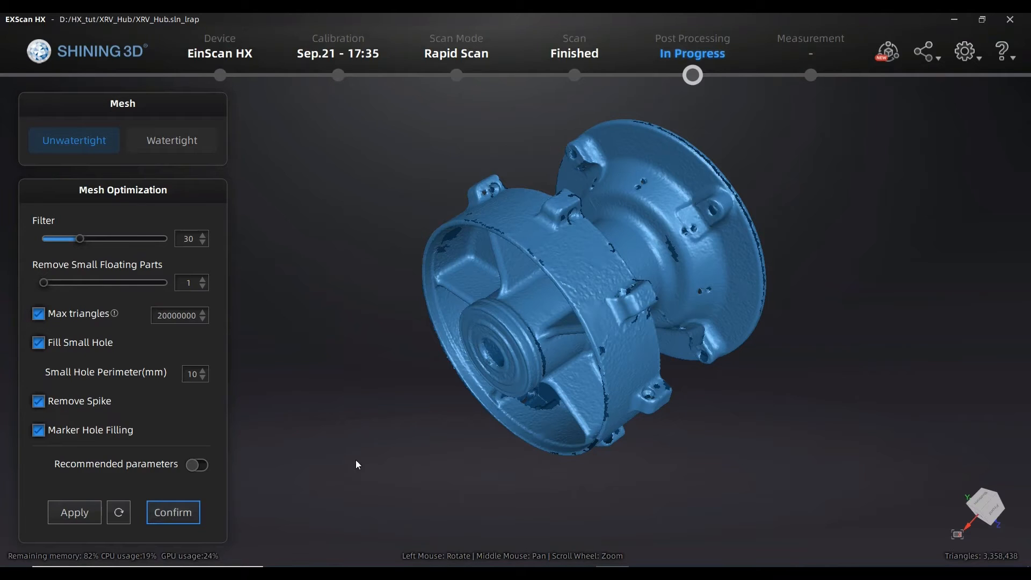
left_click(173, 513)
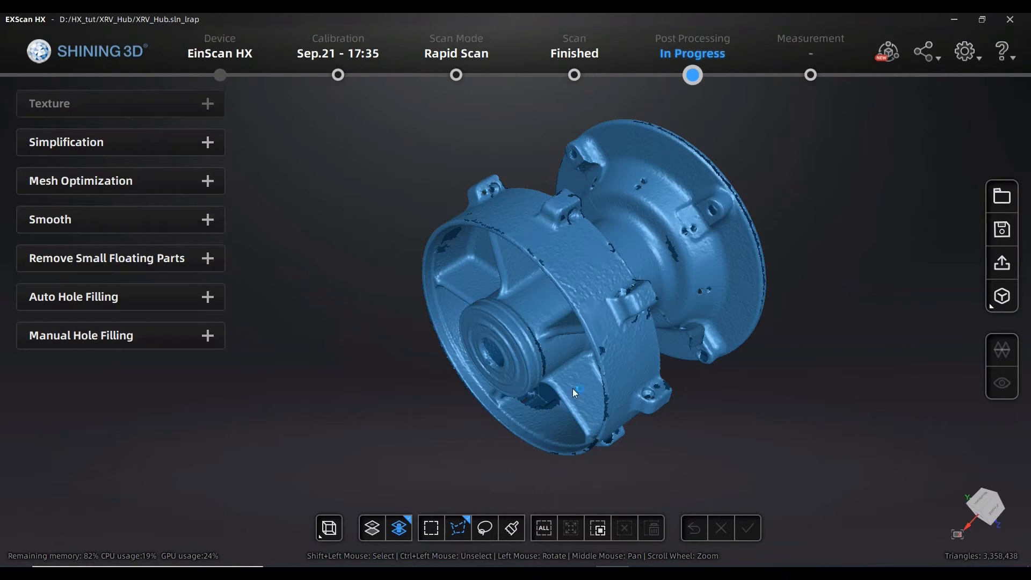
Fill the large hole between two ribs near the hub's outer wall using manual hole filling with the Flat type.
left_click_drag(777, 413, 633, 384)
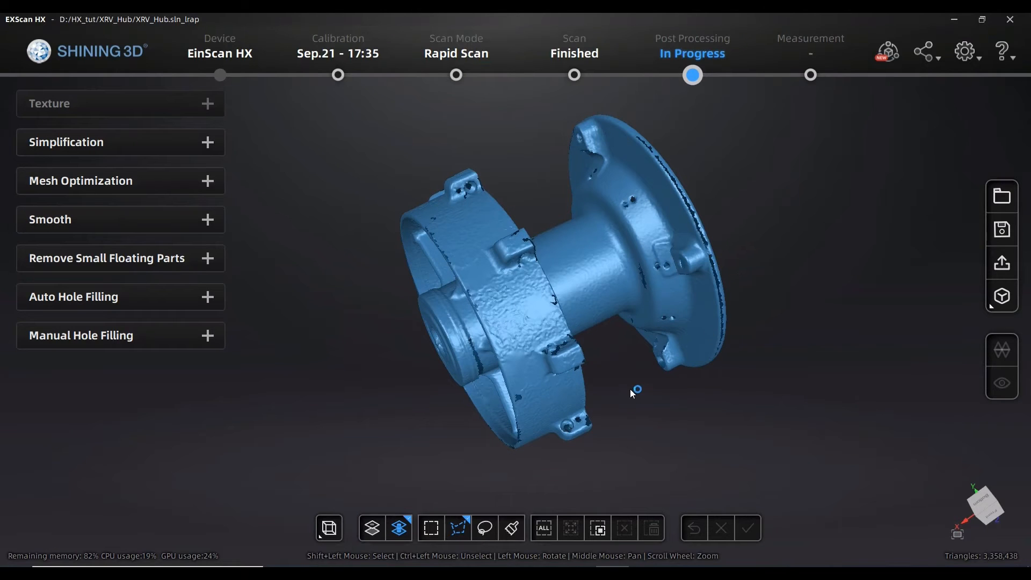
left_click_drag(630, 389, 730, 341)
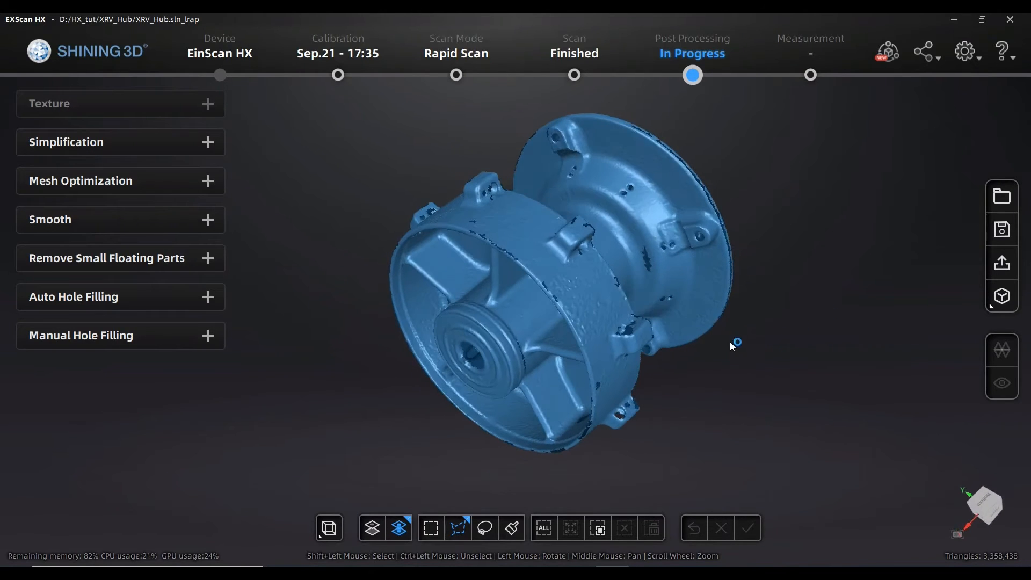
left_click_drag(419, 225, 563, 175)
left_click_drag(544, 254, 527, 210)
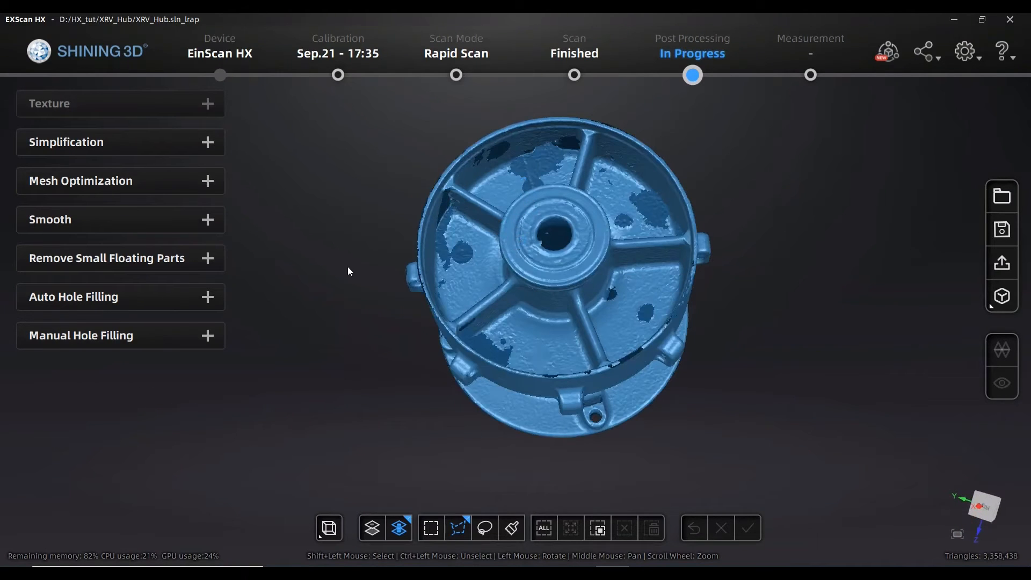
left_click(107, 340)
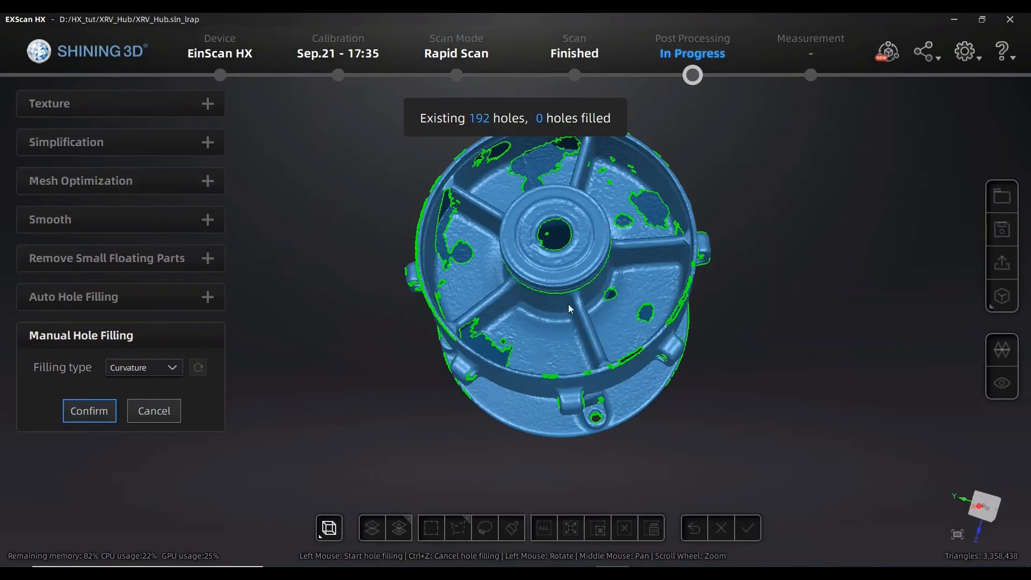
left_click_drag(569, 307, 551, 402)
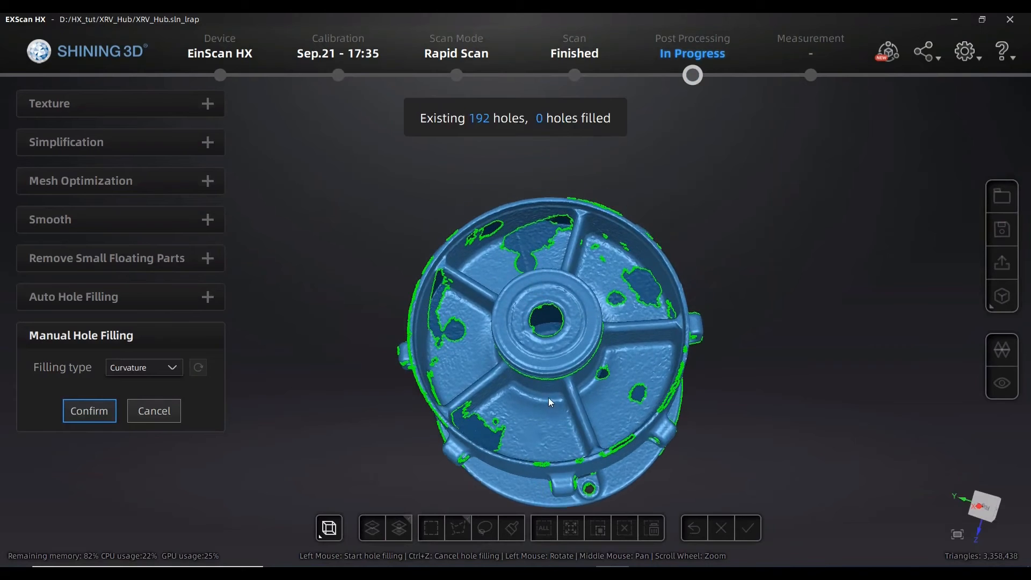
left_click(170, 369)
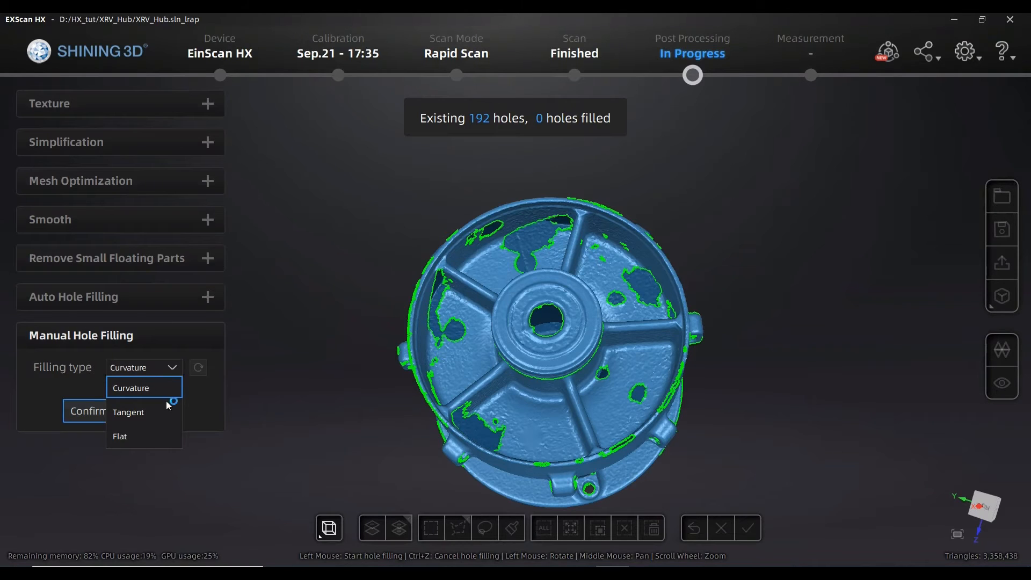
left_click(155, 432)
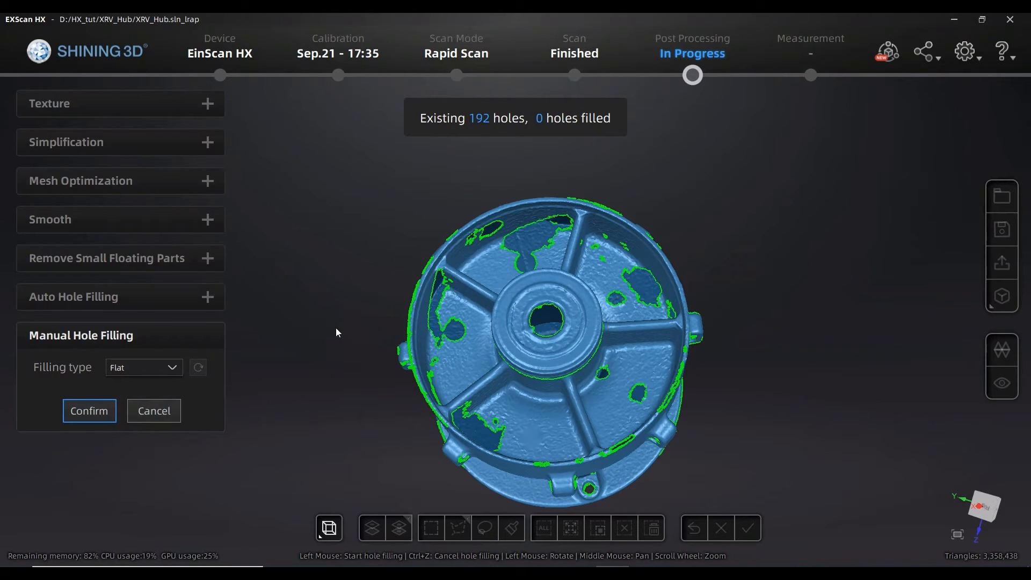
left_click(530, 265)
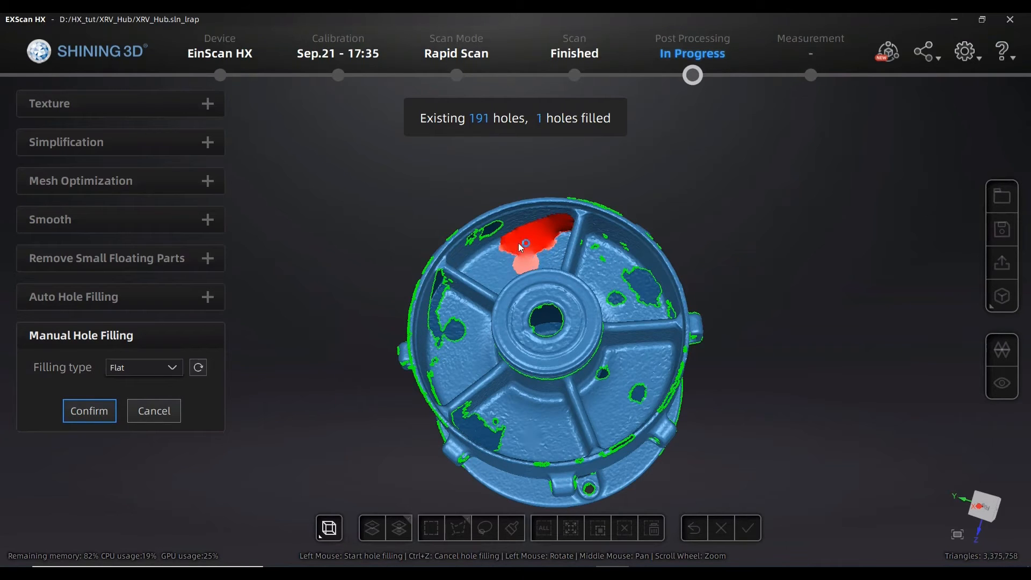
left_click_drag(517, 272, 517, 281)
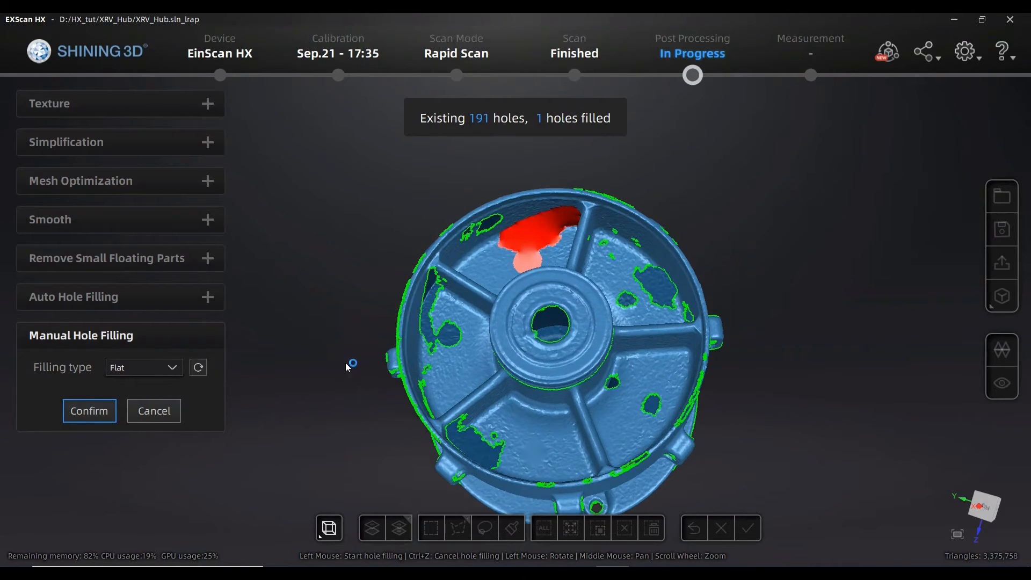
Check the Flat fill between the two ribs from several angles and undo it.
middle_click_drag(604, 275, 557, 282)
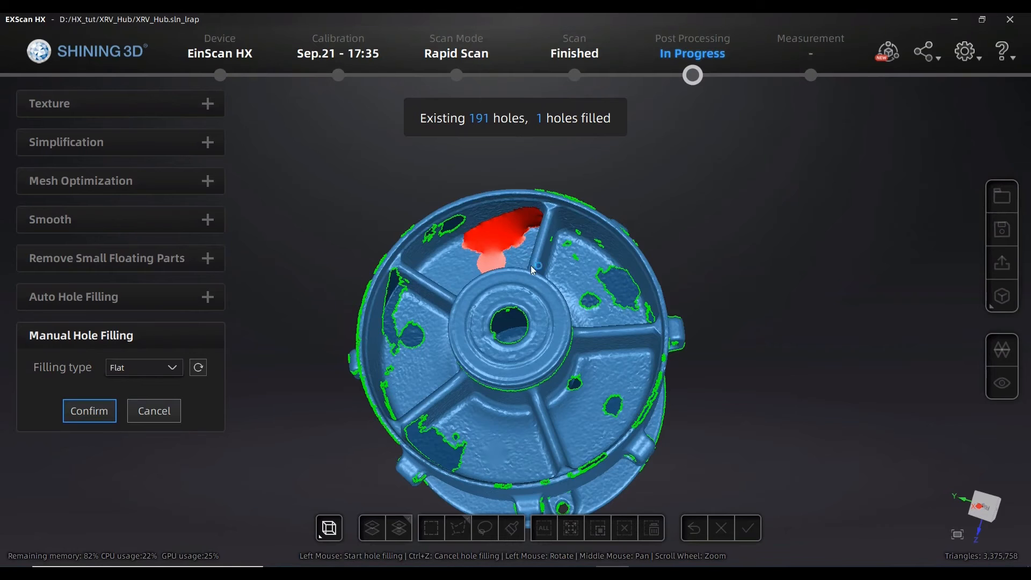
mouse_move(531, 265)
left_mouse_down()
mouse_move(698, 296)
mouse_move(539, 275)
left_mouse_up()
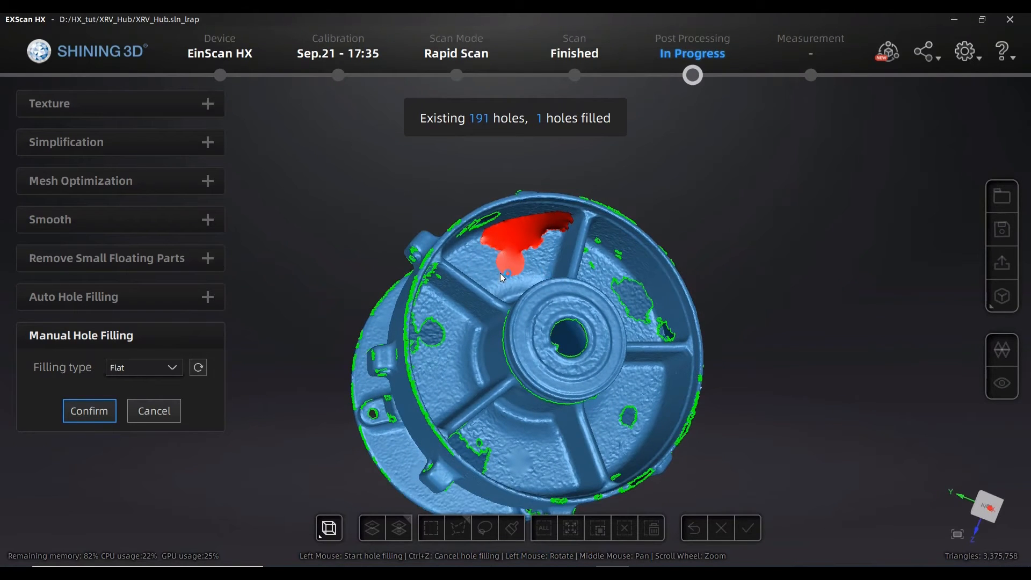
middle_click_drag(517, 255, 509, 246)
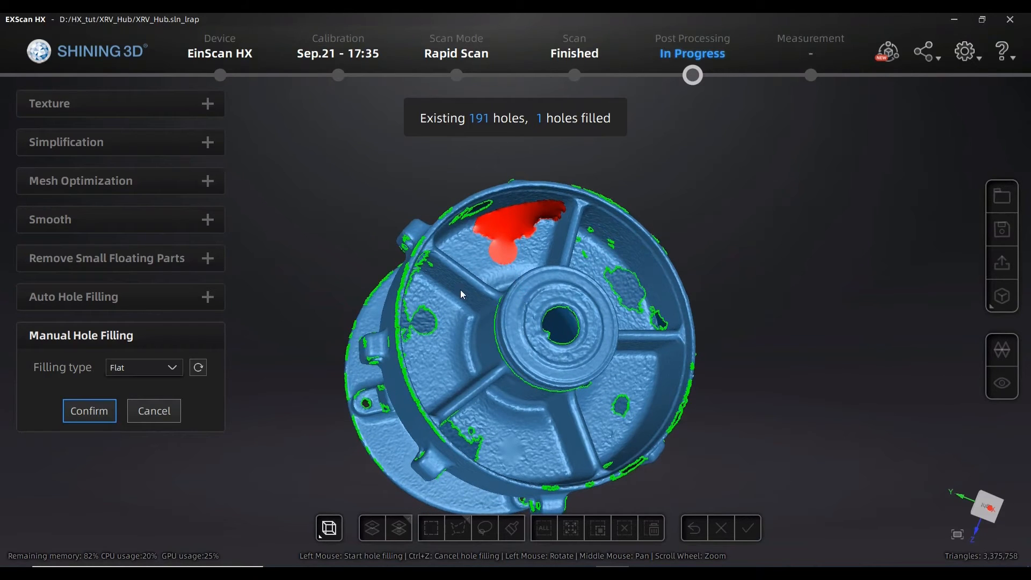
left_click(202, 373)
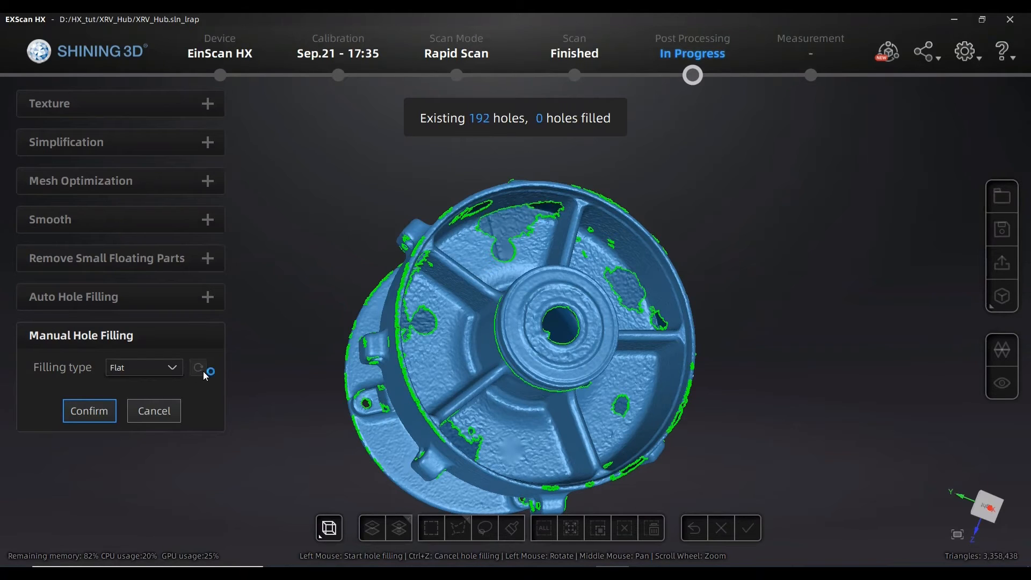
Refill the large hole between the two ribs with the Tangent type and check the patch from several angles.
left_click(177, 368)
left_click(143, 422)
left_click(503, 279)
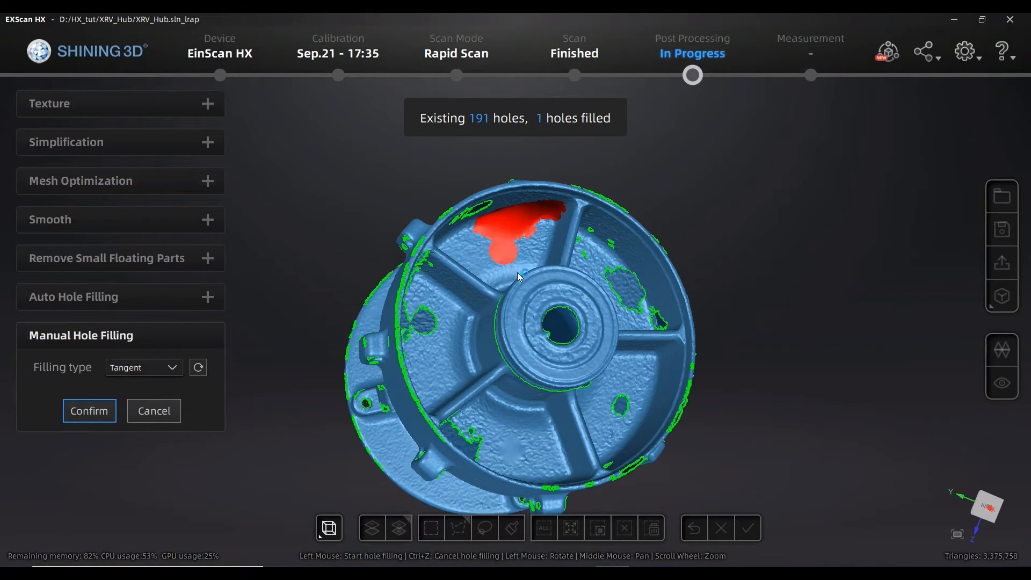
middle_click_drag(517, 273, 524, 308)
left_click_drag(527, 311, 529, 240)
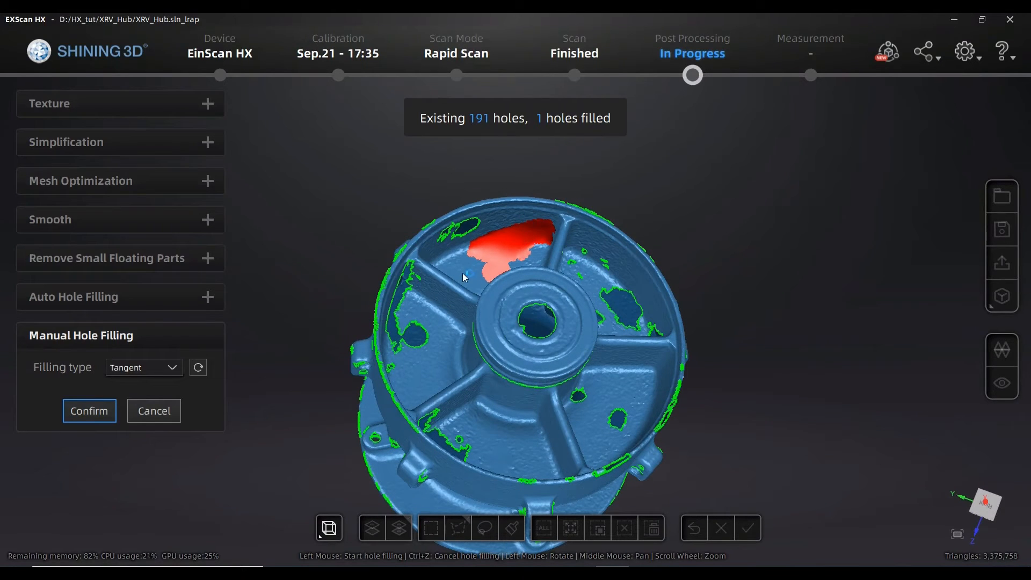
left_click_drag(513, 244, 526, 267)
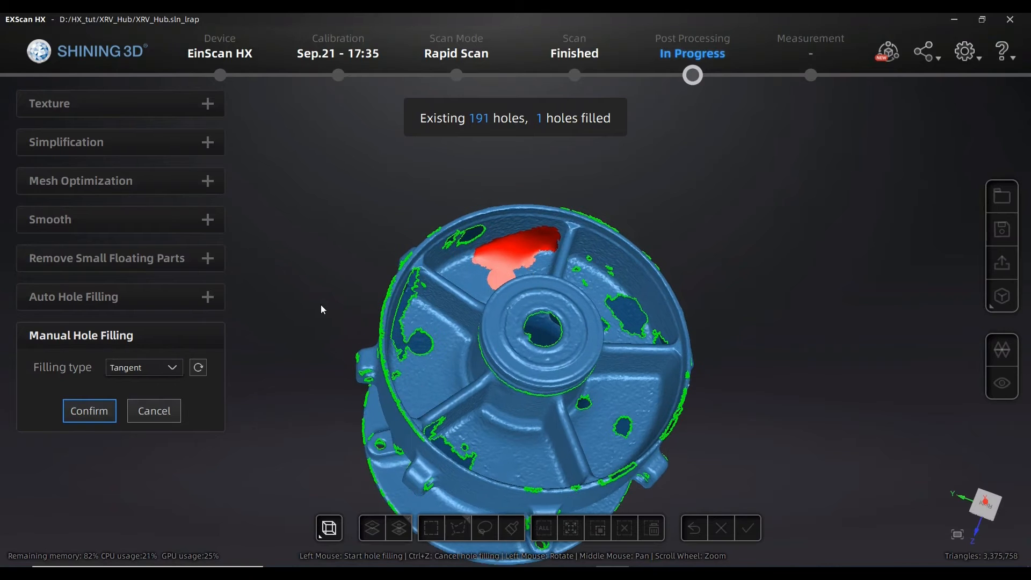
Undo the Tangent fill and refill the same large hole near the outer wall with the Curvature type.
left_click(172, 368)
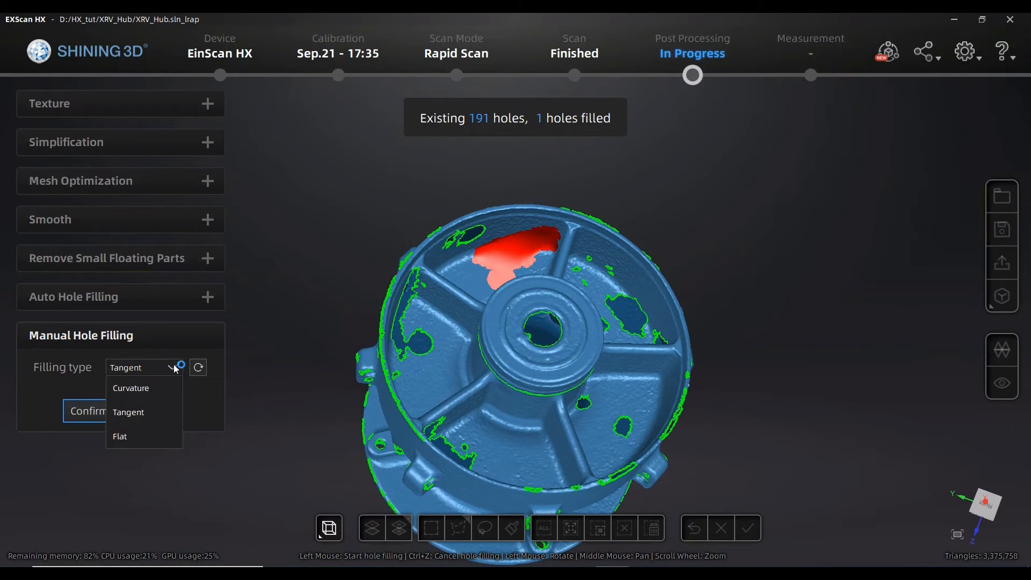
left_click(199, 367)
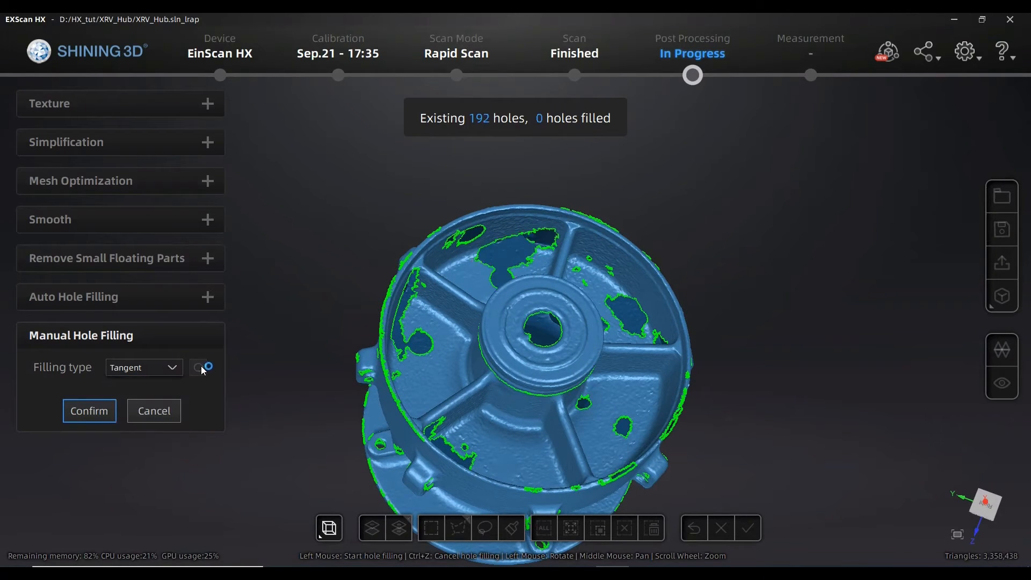
left_click(173, 367)
left_click(161, 387)
left_click_drag(584, 259, 765, 314)
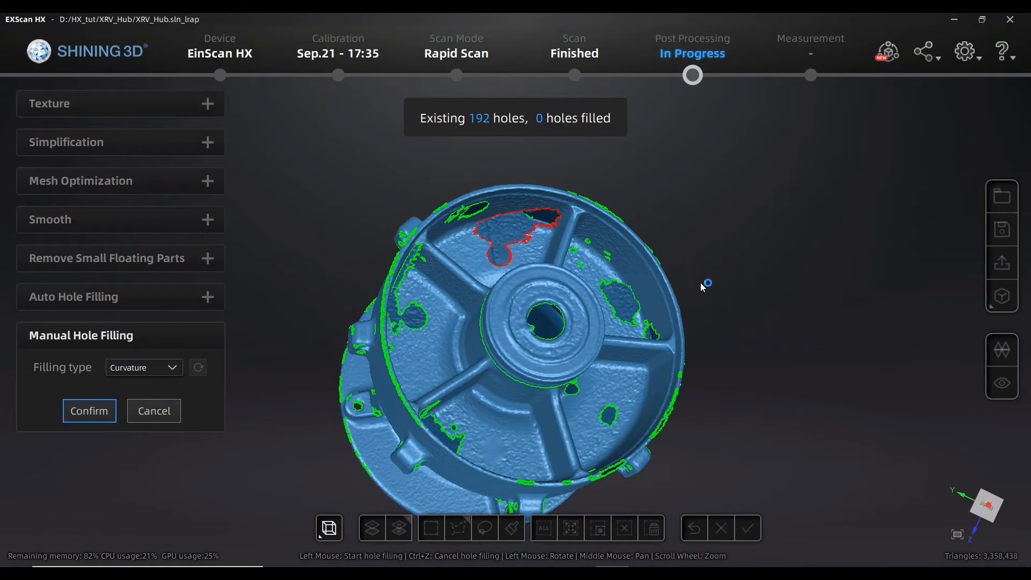
left_click_drag(604, 253, 665, 235)
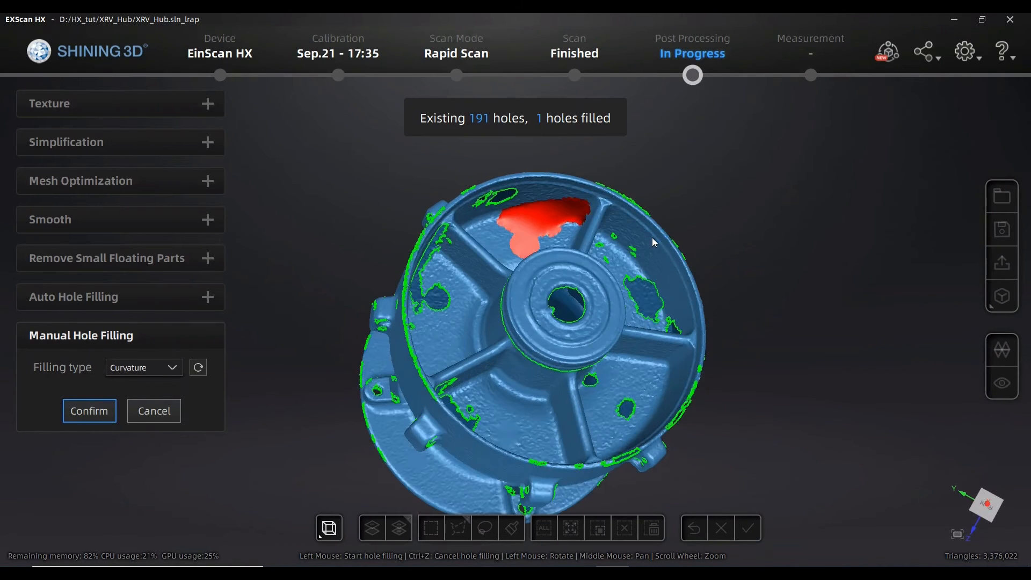
Try the Curvature type on the irregular hole in the adjacent rib section, inspect the patch, and undo it.
left_click(627, 280)
left_click(654, 288)
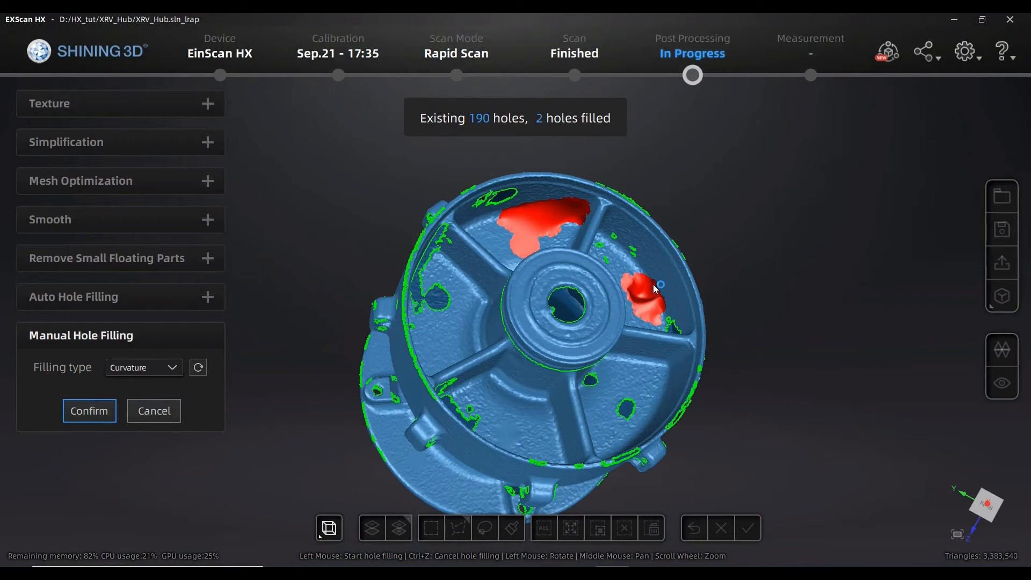
left_click_drag(653, 276, 606, 310)
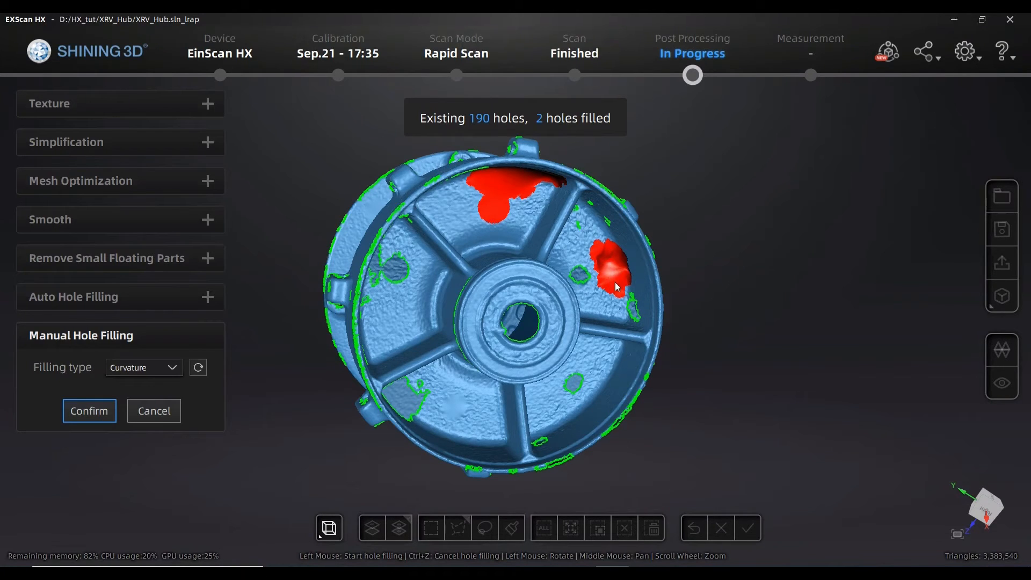
left_click_drag(611, 283, 582, 270)
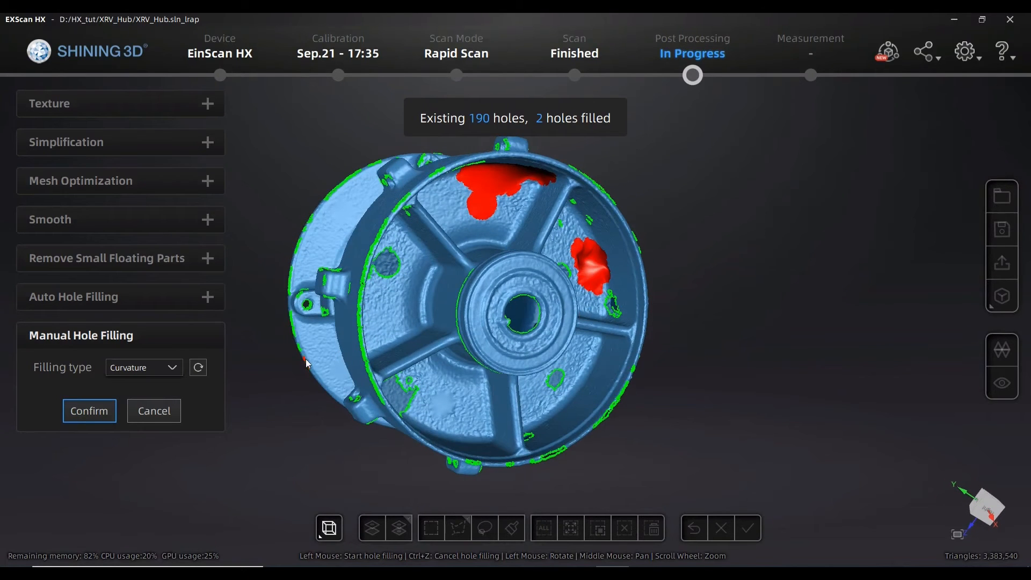
left_click(198, 370)
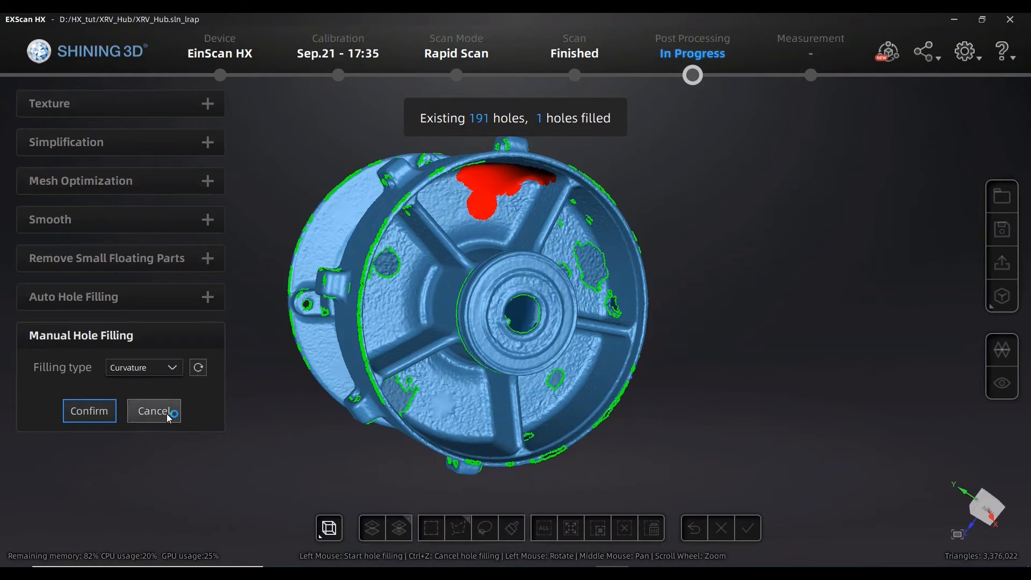
Fill the irregular hole in the adjacent rib section and the small round hole beside it with the Tangent type.
left_click(169, 371)
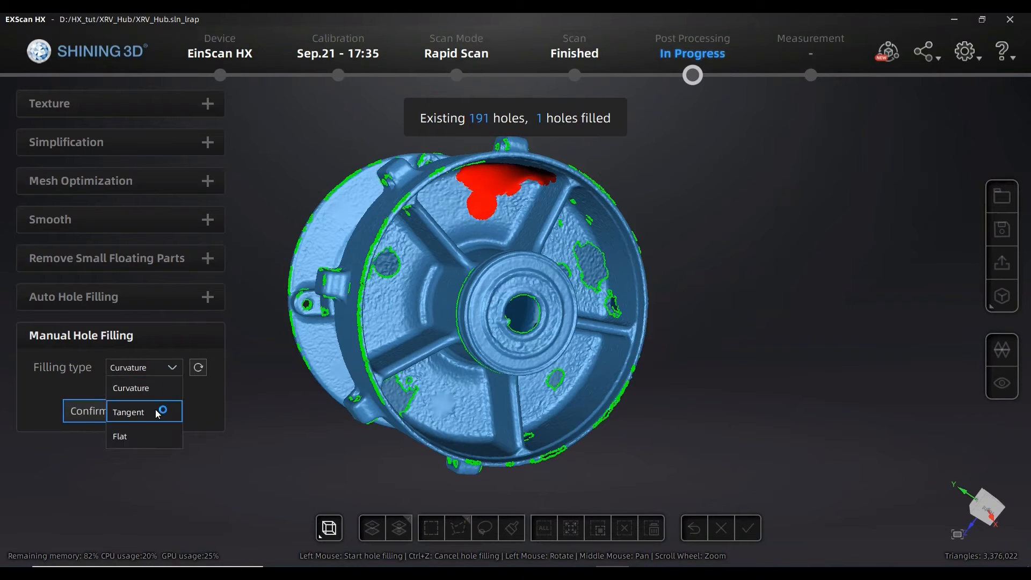
left_click(160, 409)
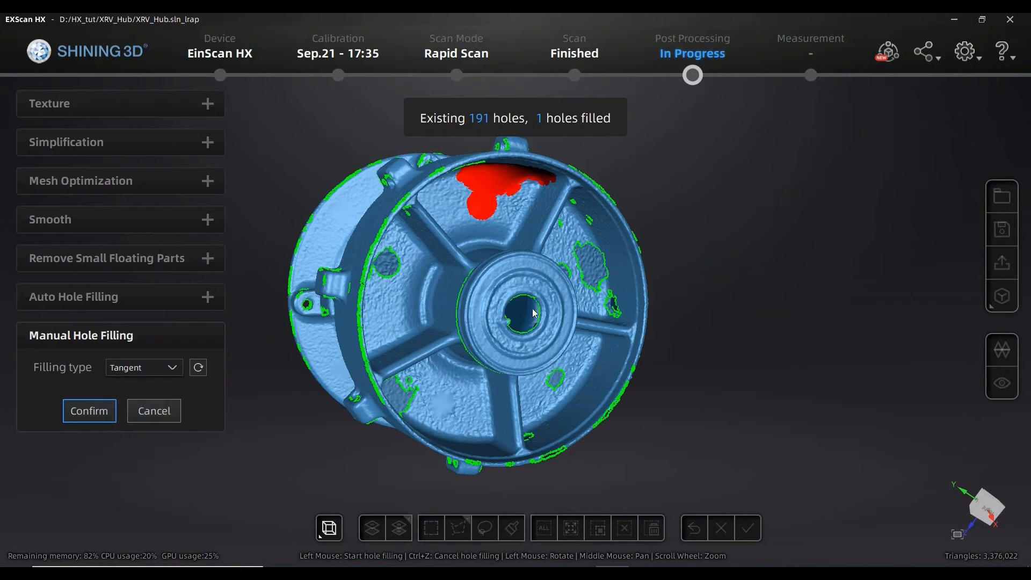
left_click(588, 299)
middle_click_drag(591, 301, 618, 310)
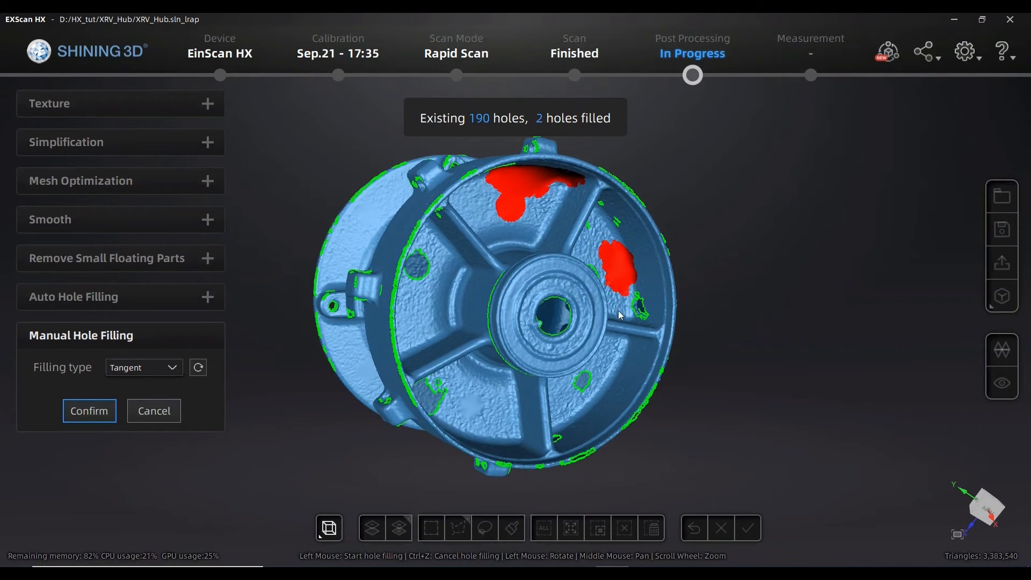
left_click_drag(684, 289, 682, 250)
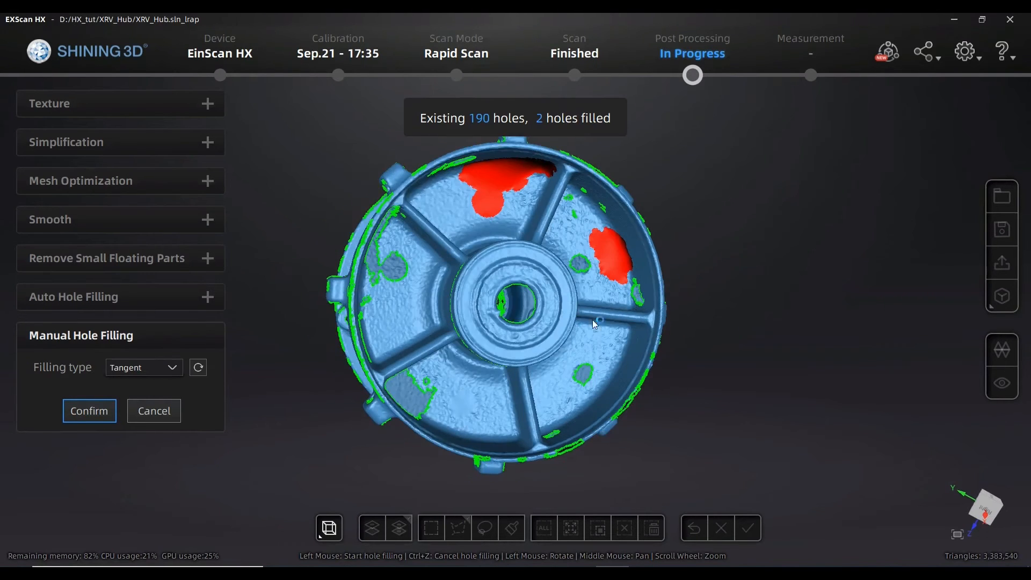
left_click_drag(578, 327, 587, 287)
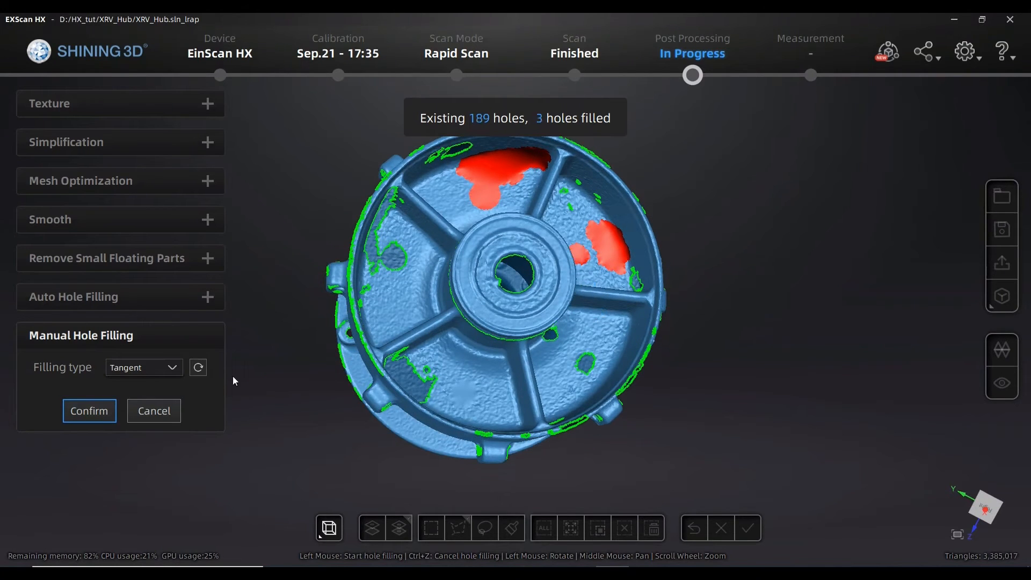
Fill the round hole in the next rib section, the small hole by the rim and the sliver at the outer wall with the Tangent type.
left_click(171, 376)
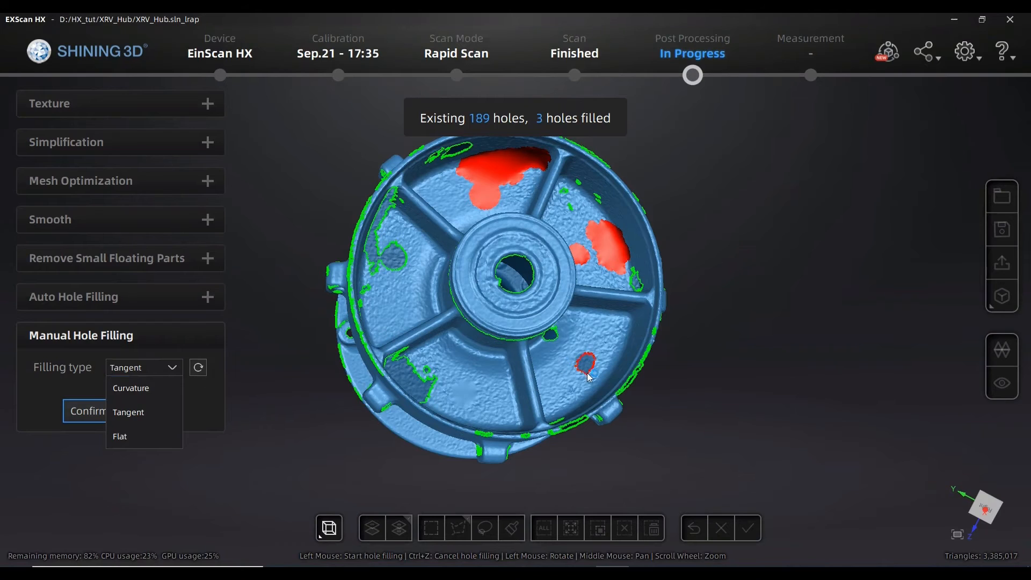
left_click(569, 359)
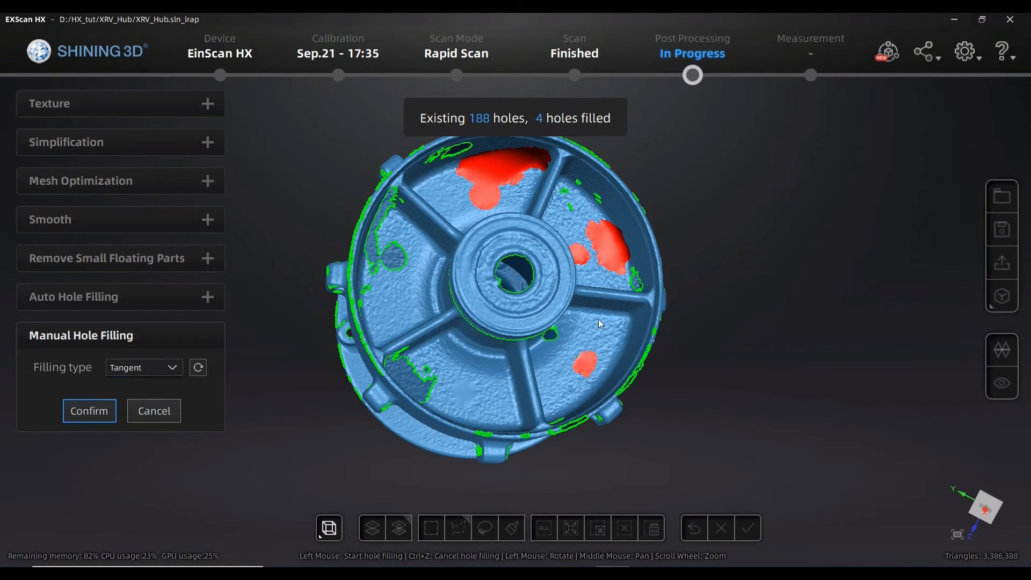
left_click_drag(588, 331, 552, 440)
left_click(553, 440)
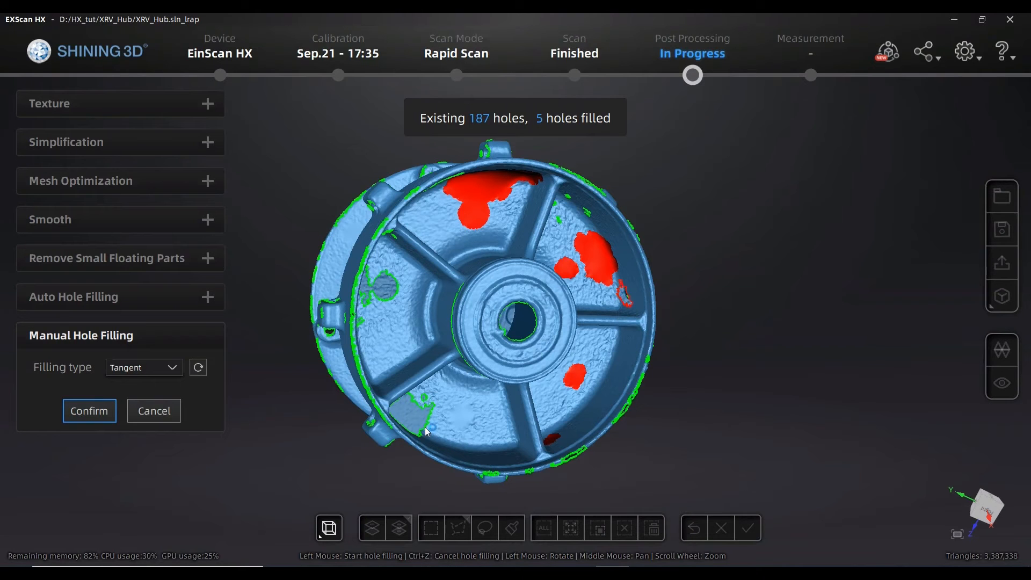
Try the Tangent type on the large hole in the still unfilled lower rib section and check the patch's shape.
left_click_drag(484, 384, 432, 401)
left_click(433, 401)
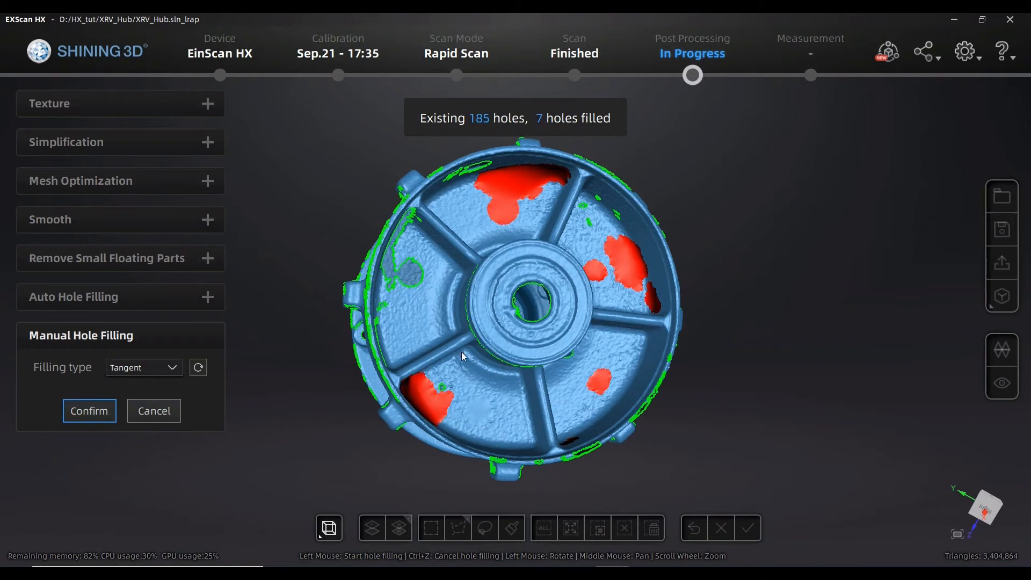
left_click_drag(462, 352, 407, 362)
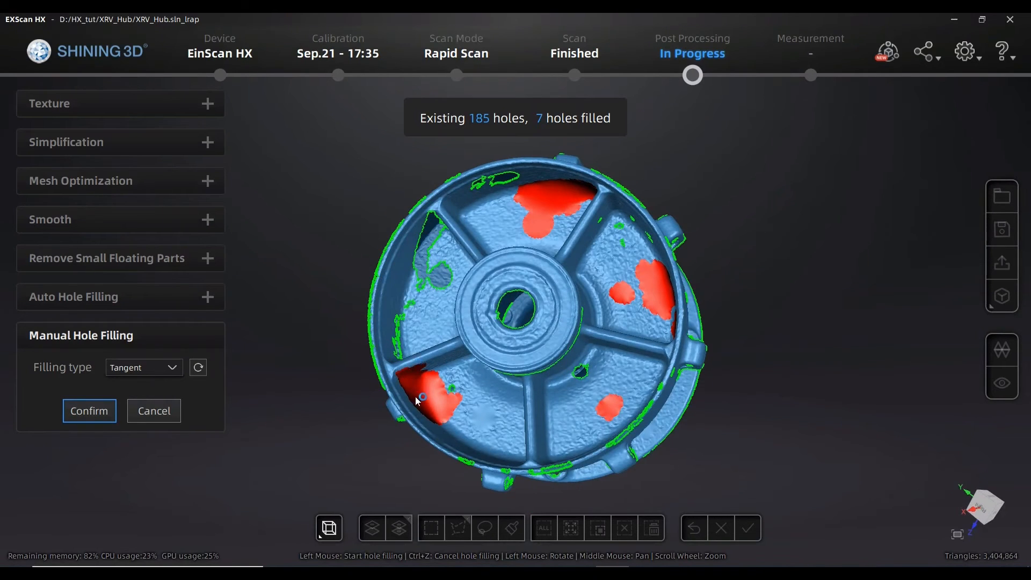
Undo the Tangent fill in the lower rib section and refill that large hole with the Curvature type.
left_click(171, 370)
left_click(145, 390)
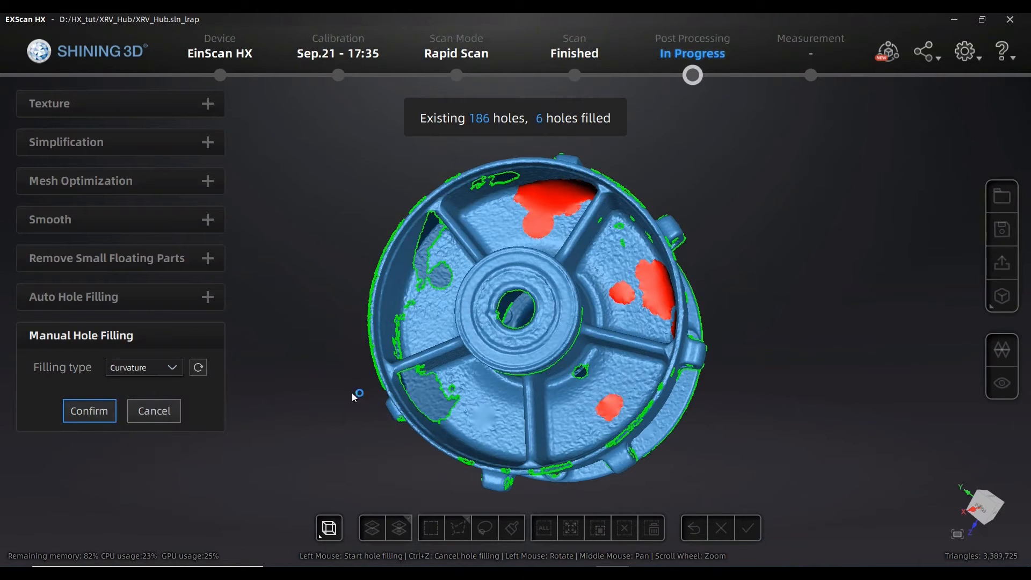
left_click(440, 412)
middle_click_drag(430, 328, 468, 339)
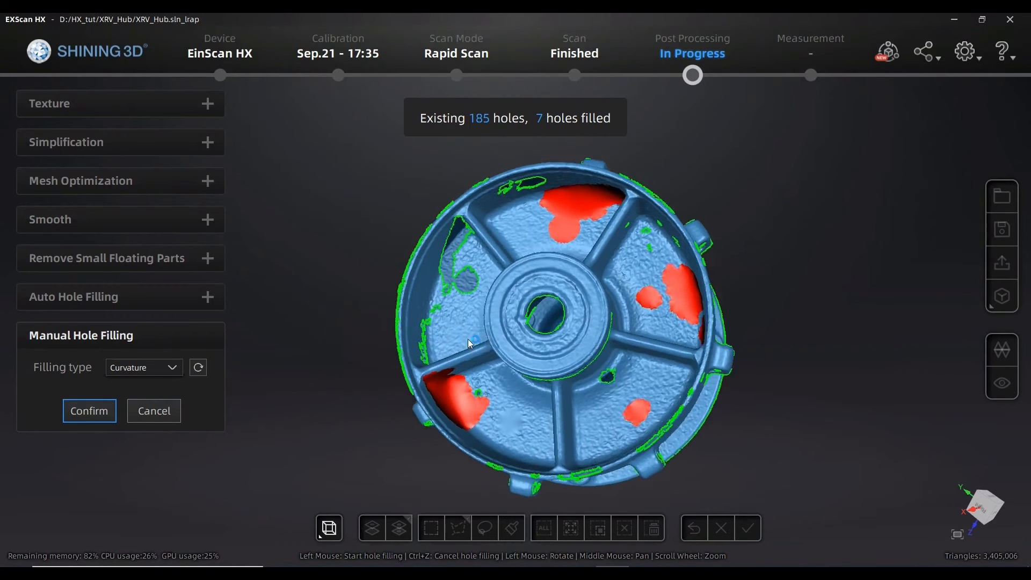
mouse_move(470, 344)
left_mouse_down()
mouse_move(360, 395)
mouse_move(466, 366)
mouse_move(498, 333)
mouse_move(483, 341)
left_mouse_up()
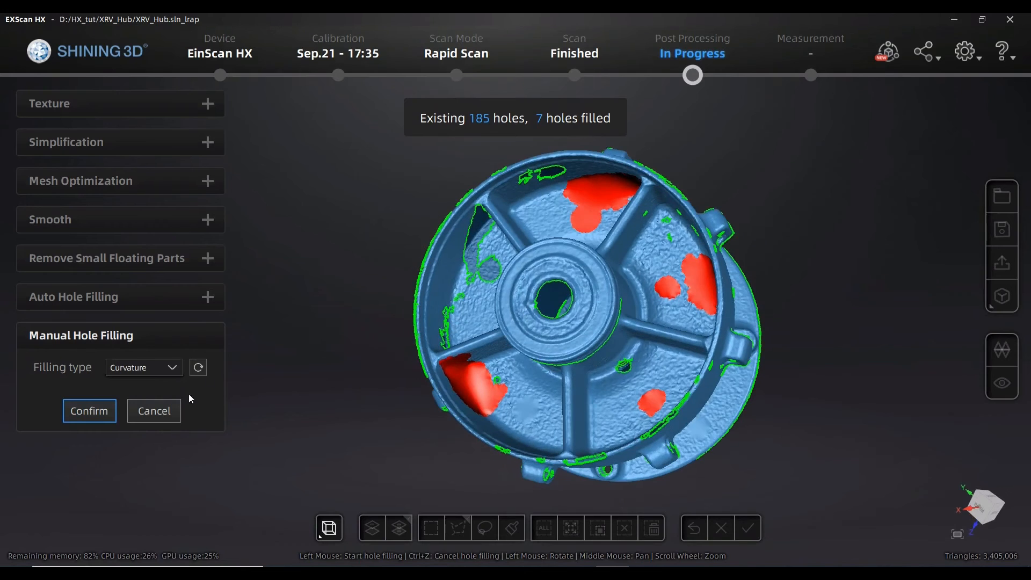
Fill the remaining inner-wall holes and the small hole beside the central boss with the Tangent type.
left_click(168, 369)
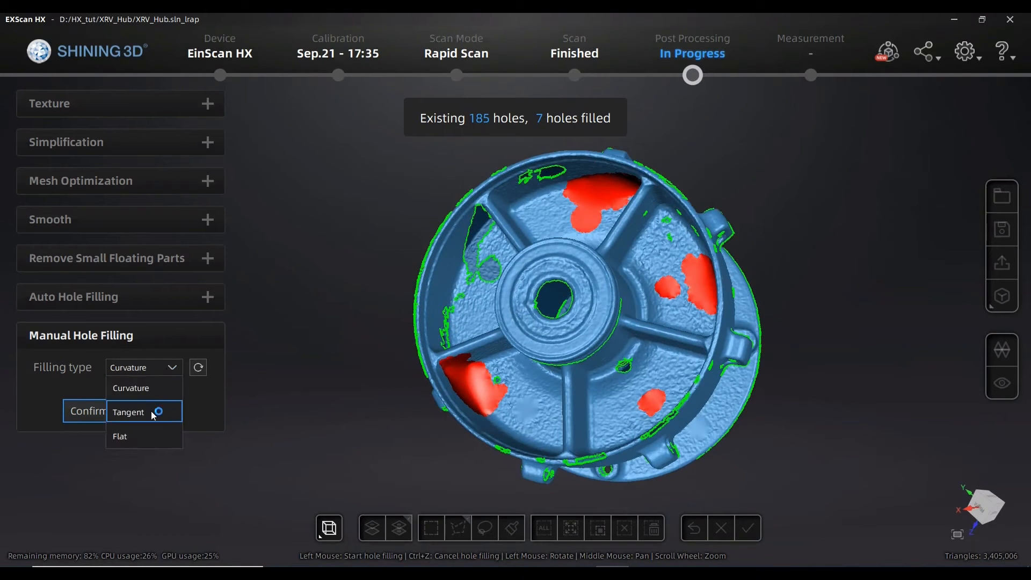
left_click(153, 414)
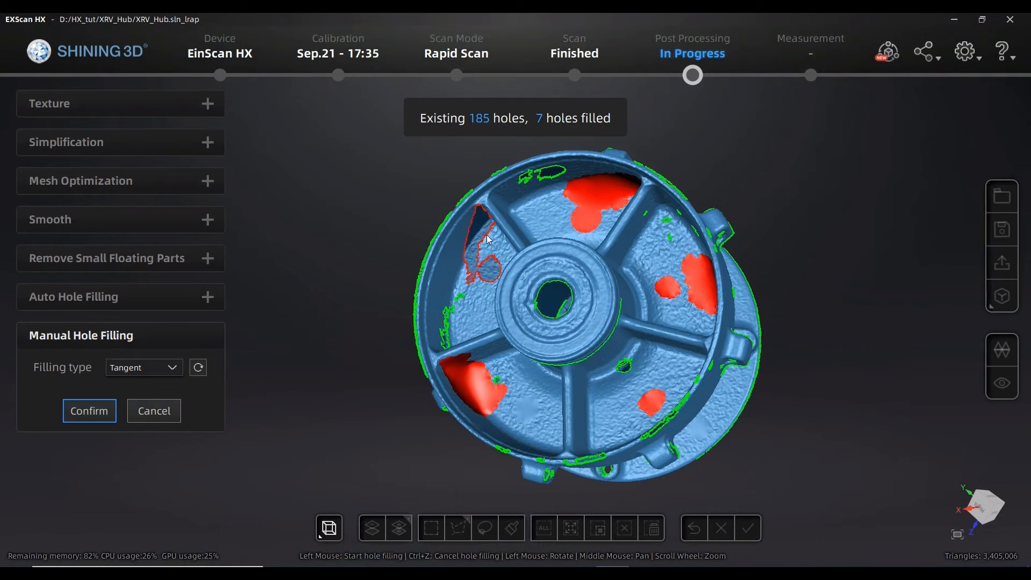
left_click(527, 182)
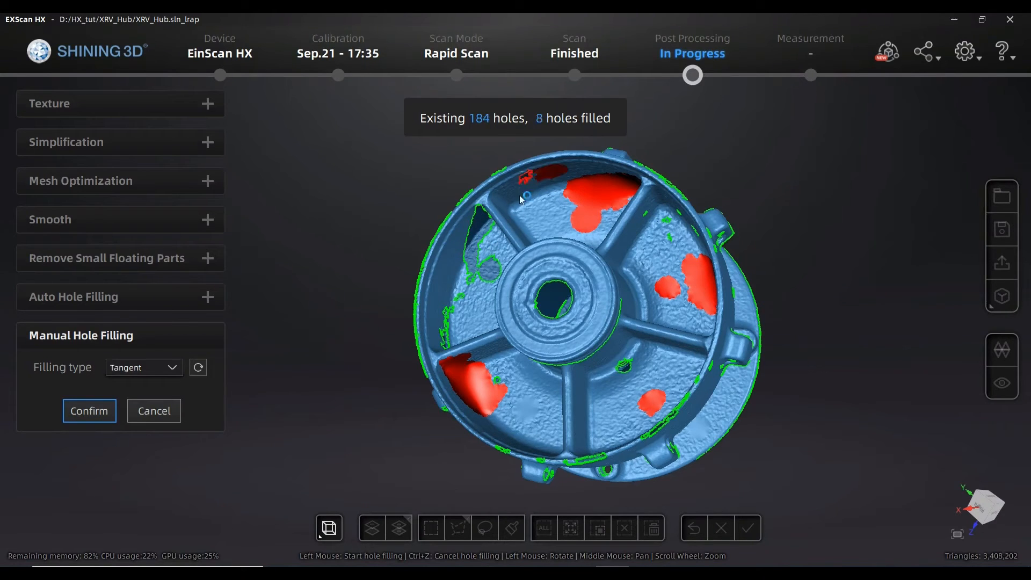
left_click(520, 195)
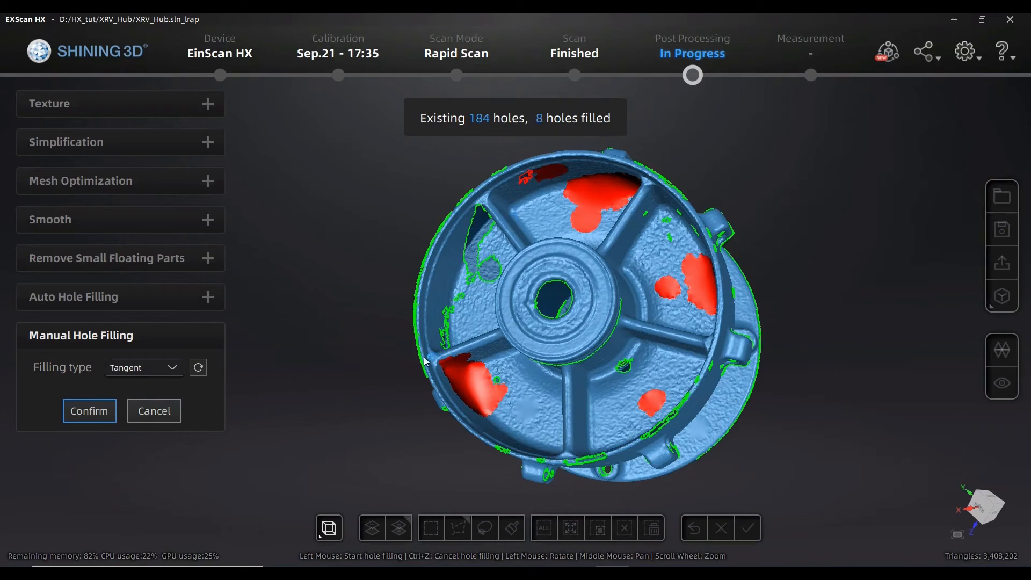
left_click(446, 329)
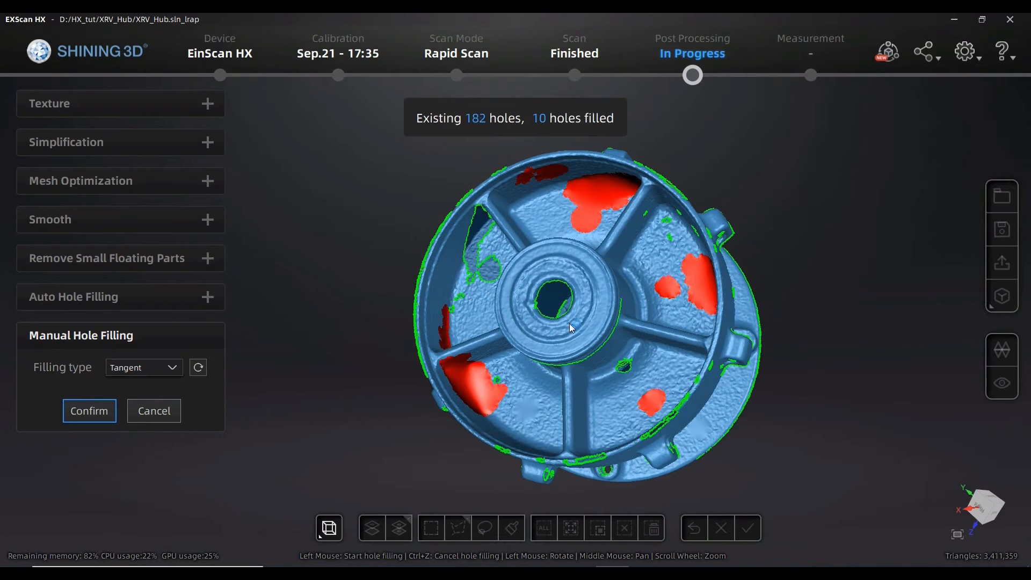
left_click(627, 372)
Fill the last large open hole between the ribs with the Curvature type and confirm the manual hole filling.
left_click(172, 367)
left_click(161, 389)
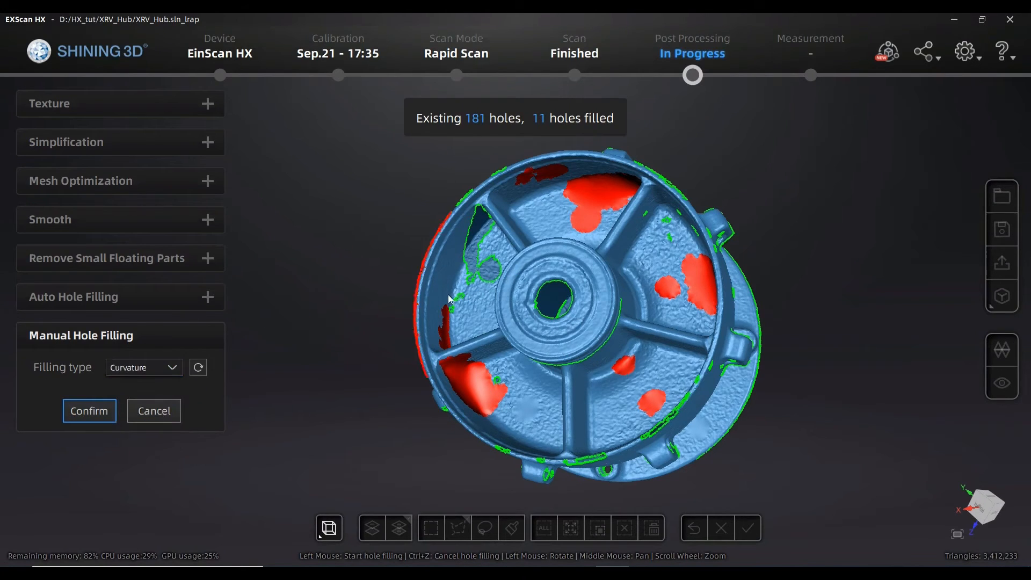
left_click(481, 280)
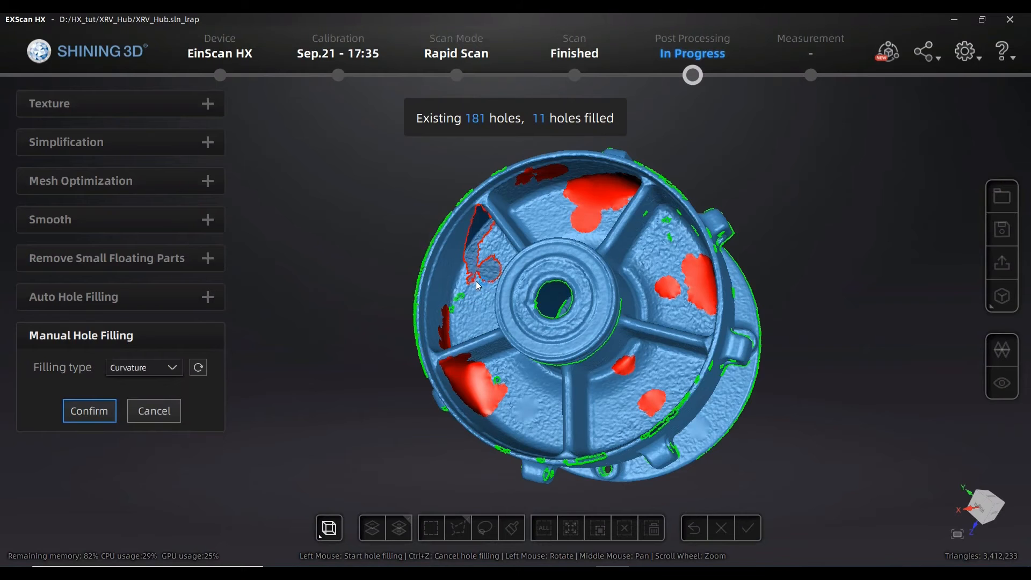
middle_click_drag(577, 327, 528, 333)
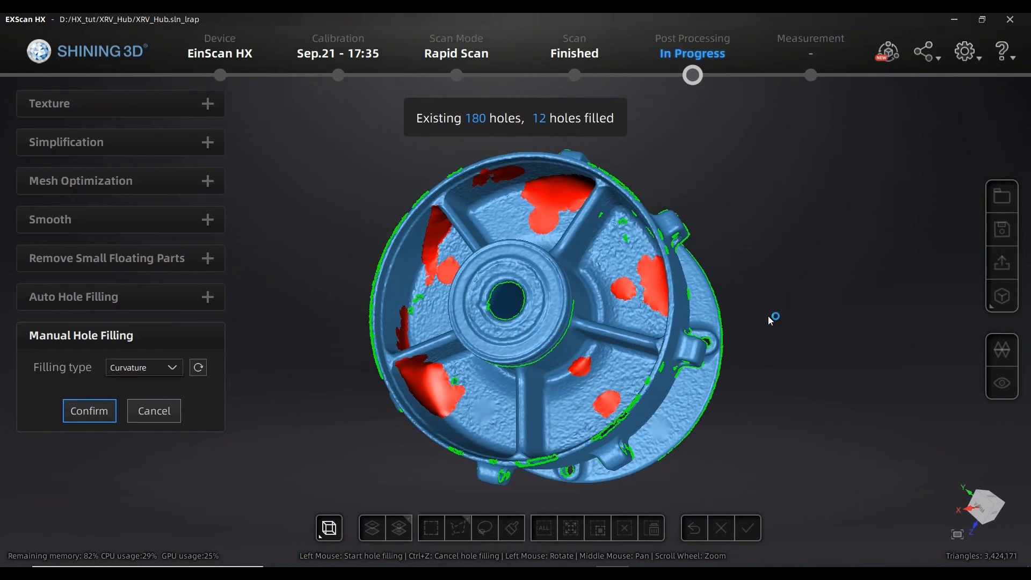
left_click_drag(771, 320, 569, 407)
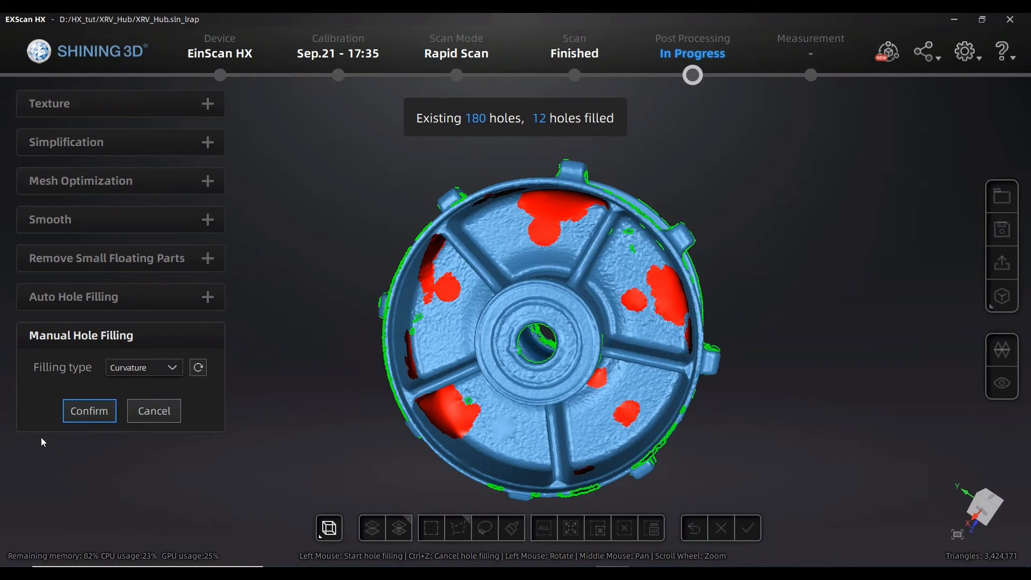
left_click(89, 411)
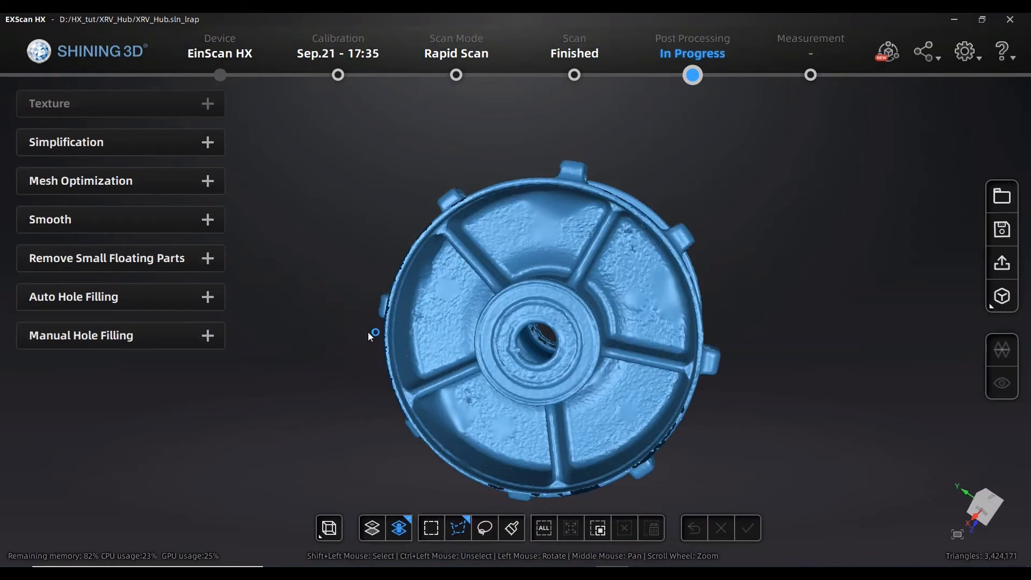
Fill the hub's remaining holes automatically with the Tangent type and a perimeter of 800 mm, and check the result.
mouse_move(369, 333)
left_mouse_down()
mouse_move(373, 311)
mouse_move(379, 346)
left_mouse_up()
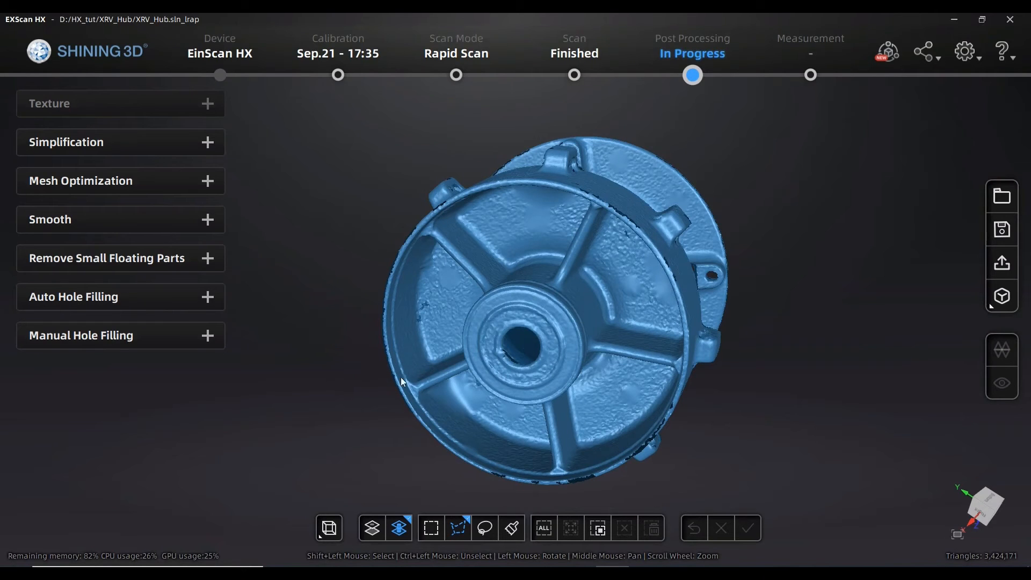
mouse_move(401, 377)
left_mouse_down()
mouse_move(411, 371)
mouse_move(414, 388)
left_mouse_up()
left_click_drag(381, 405, 388, 309)
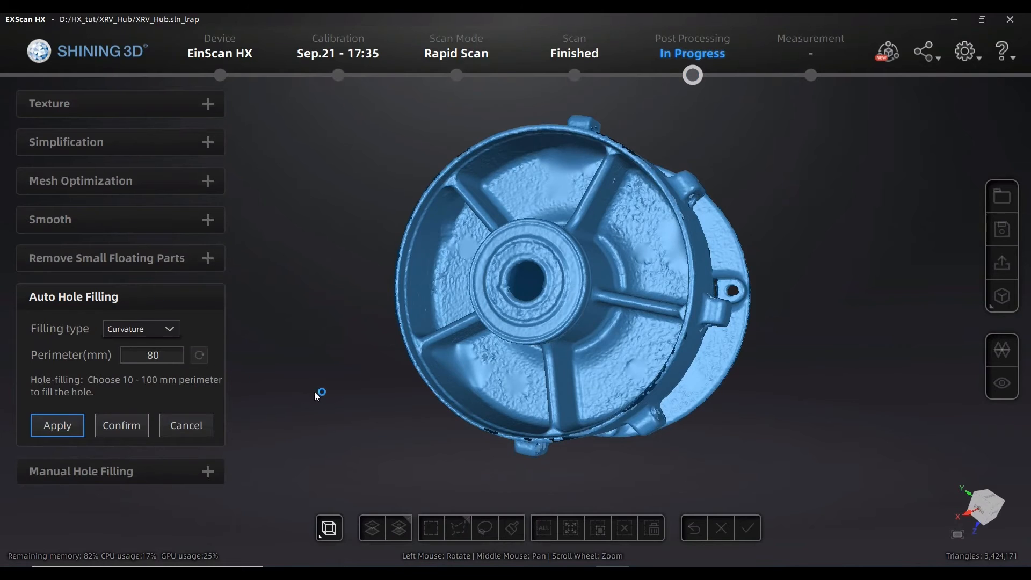
left_click_drag(316, 393, 259, 352)
left_click(174, 330)
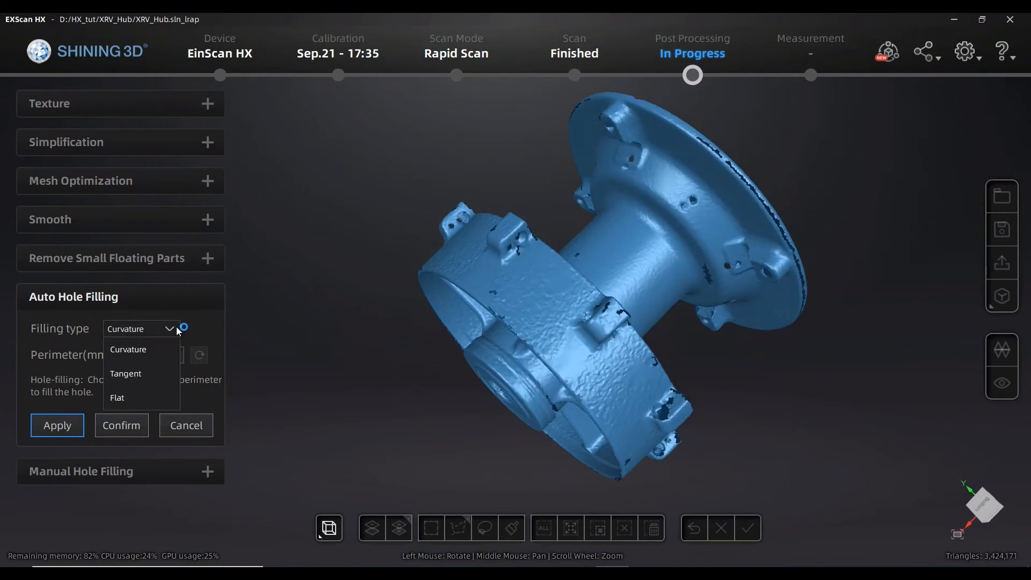
left_click(146, 369)
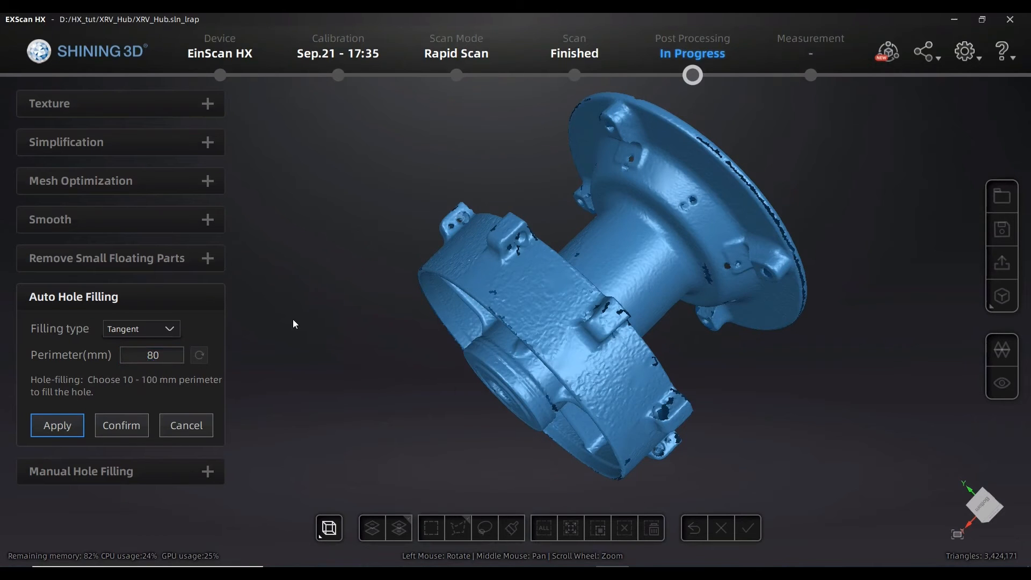
left_click(153, 357)
left_click(58, 425)
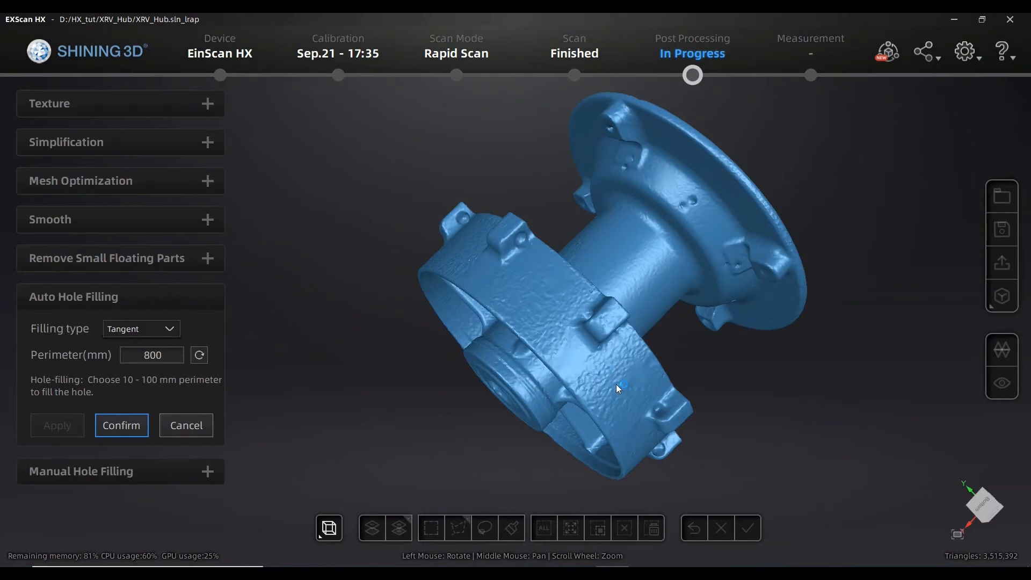
left_click_drag(607, 377, 598, 380)
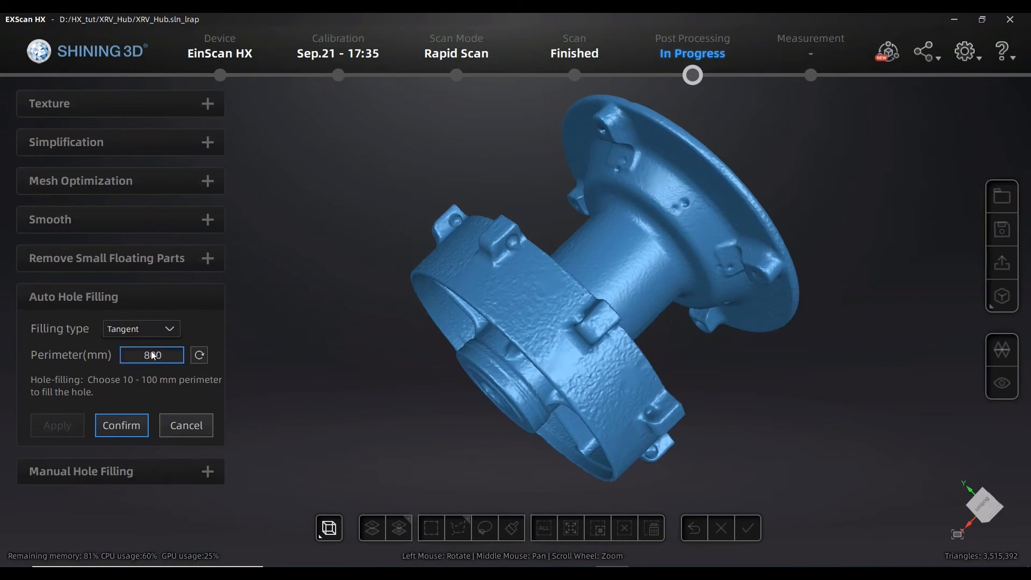
left_click_drag(573, 340, 379, 326)
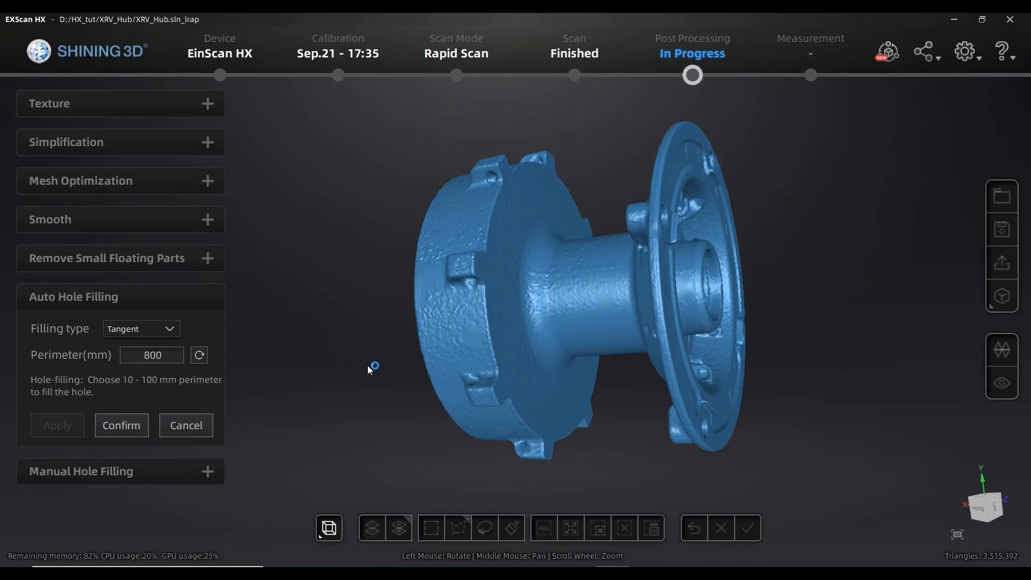
left_click_drag(364, 347, 550, 356)
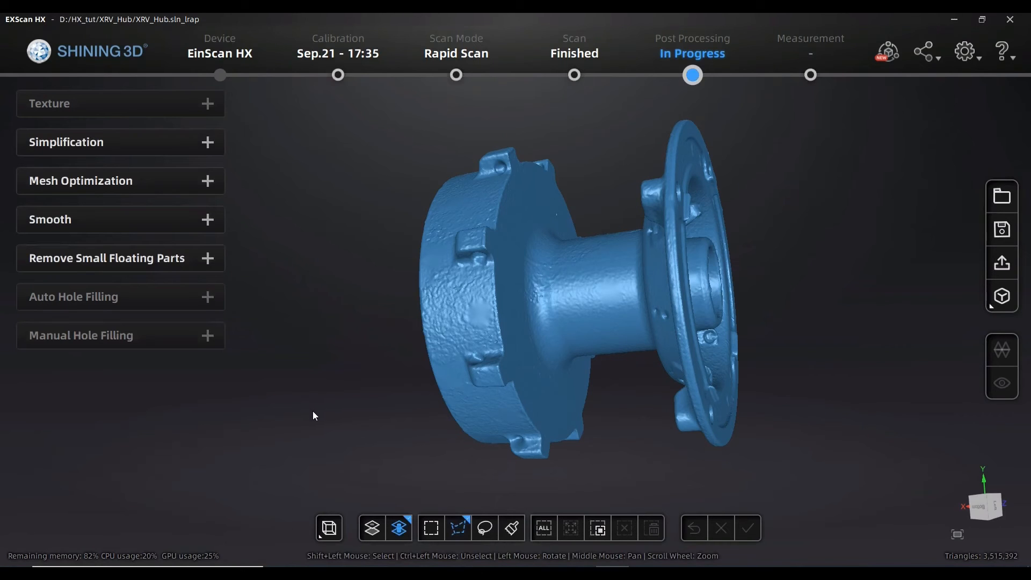
Set the mesh simplification to 76 and apply it to the closed hub.
left_click_drag(325, 375, 782, 308)
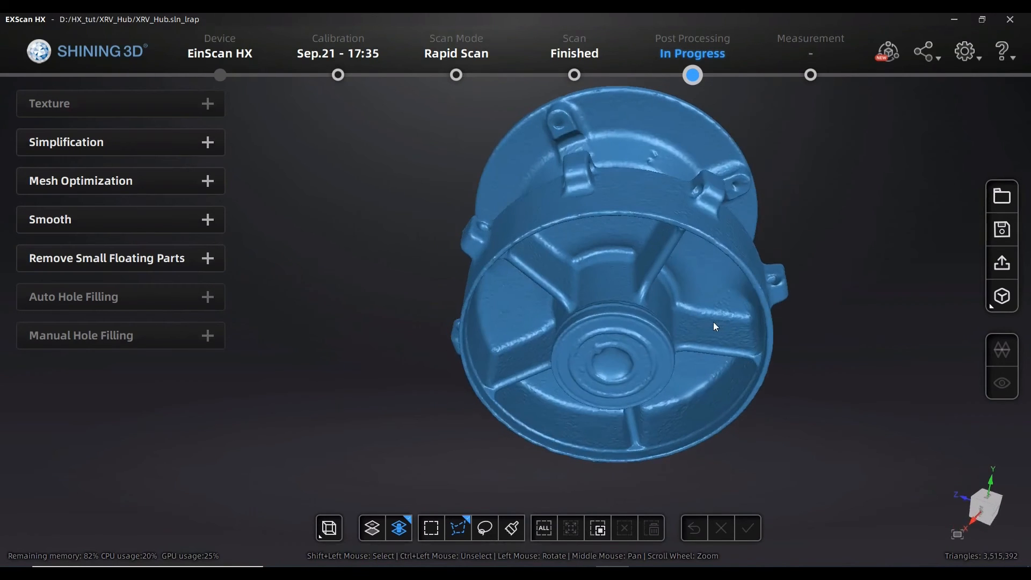
left_click_drag(713, 322, 752, 337)
left_click_drag(531, 248, 617, 317)
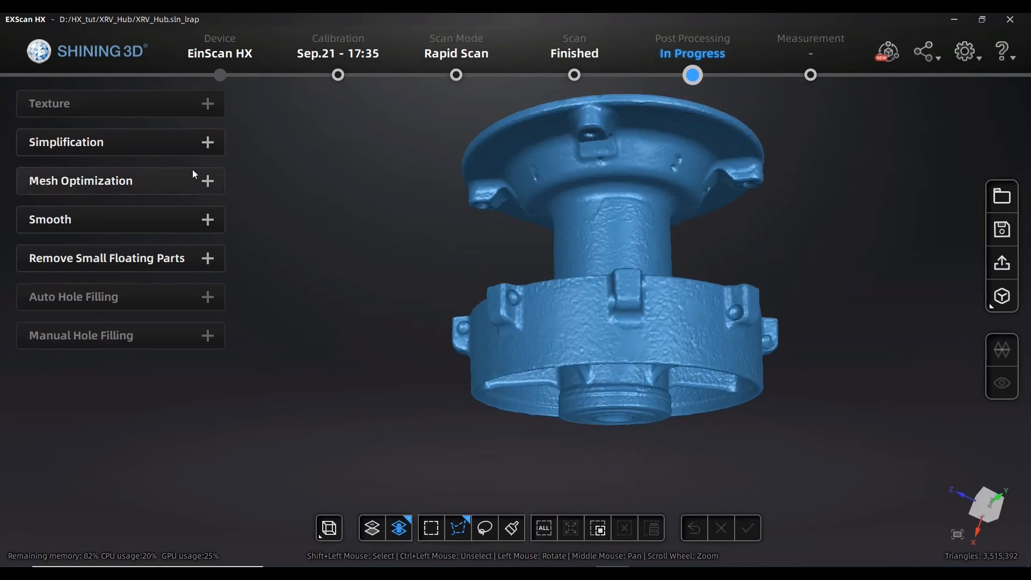
left_click(207, 141)
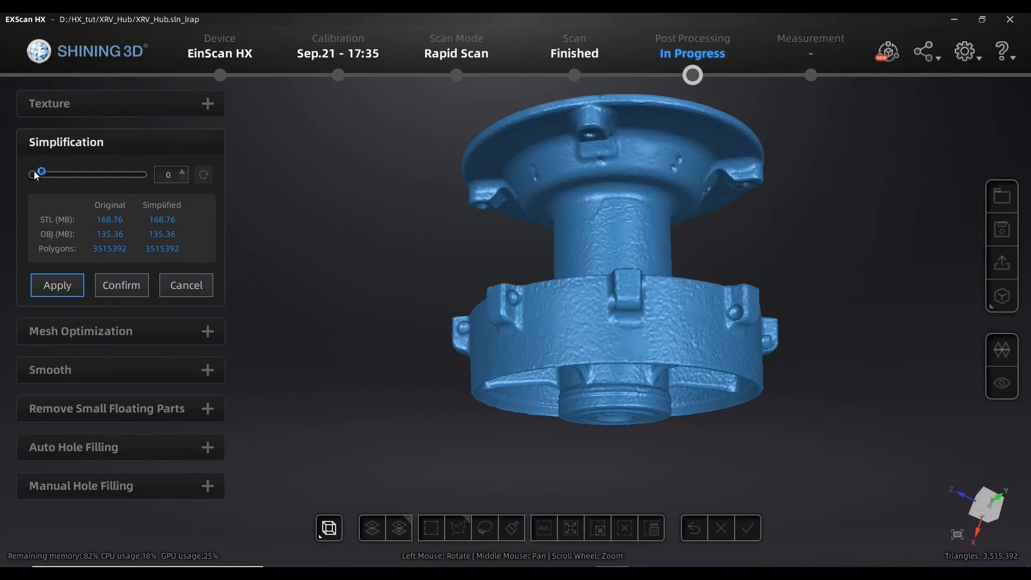
mouse_move(57, 179)
left_mouse_down()
mouse_move(35, 173)
mouse_move(76, 180)
left_mouse_up()
left_click_drag(77, 175, 98, 179)
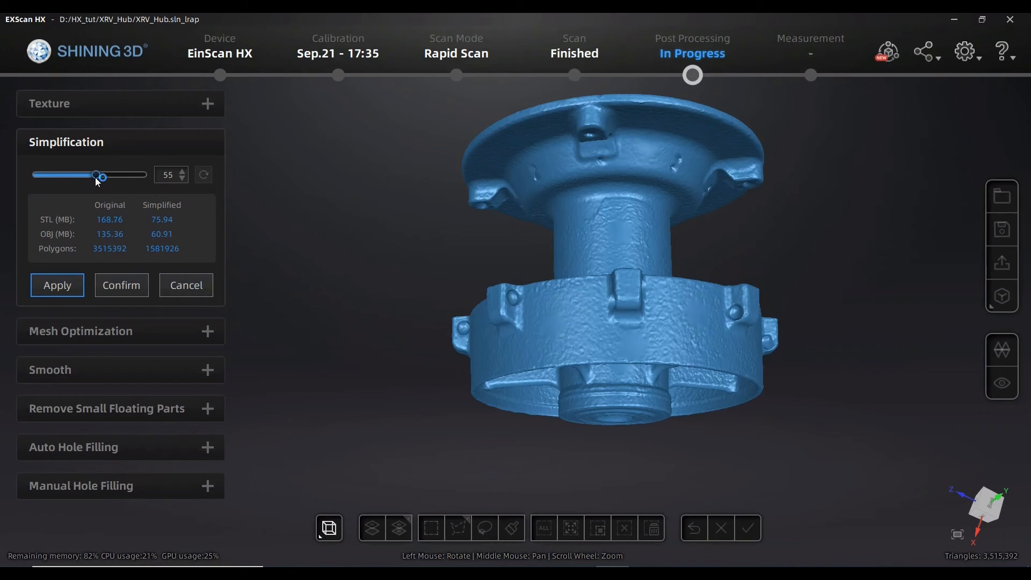
left_click_drag(96, 178, 115, 186)
left_click_drag(119, 181, 123, 184)
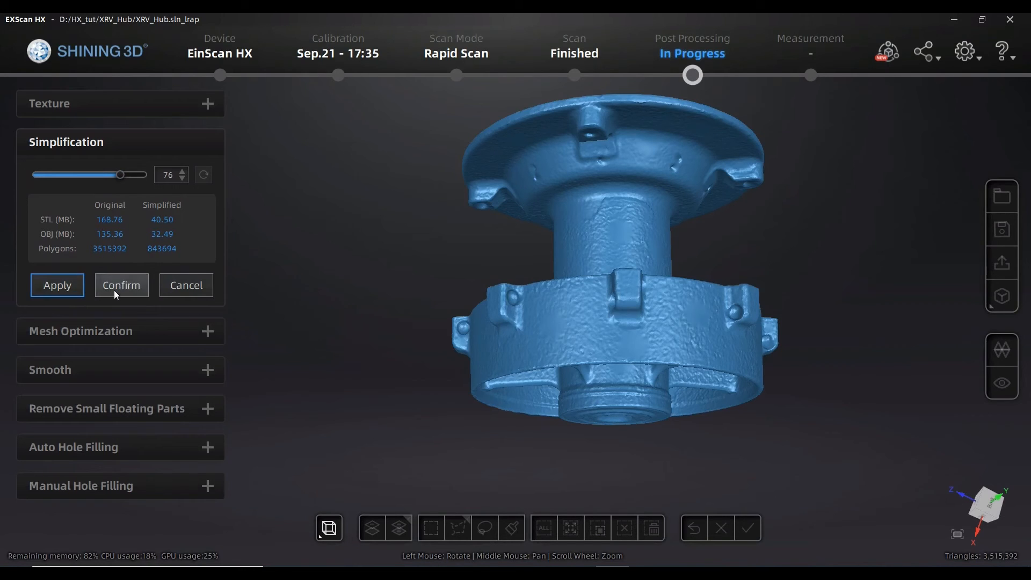
left_click(79, 283)
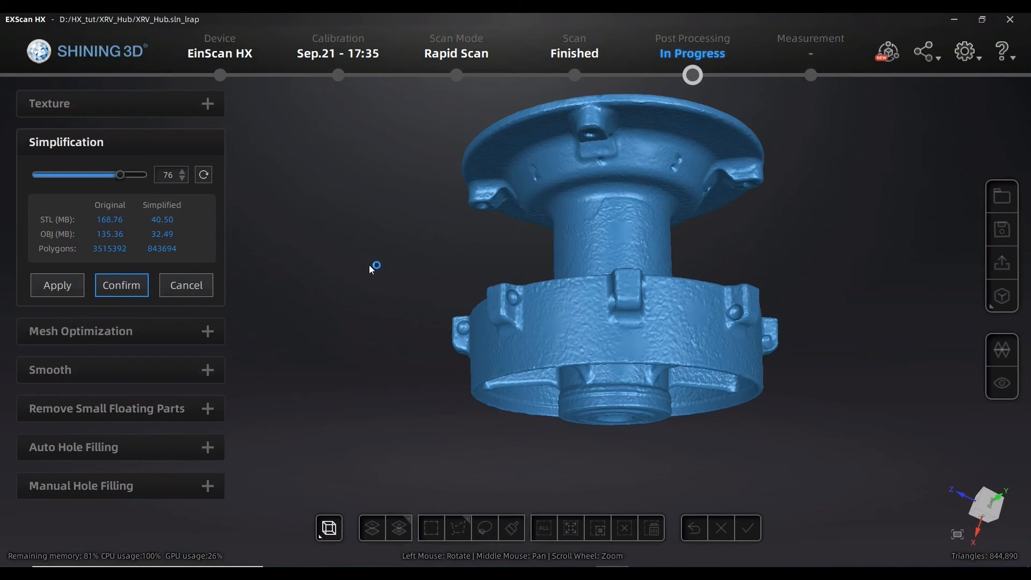
Check the simplified hub from several angles and confirm the simplification.
left_click_drag(692, 236, 636, 262)
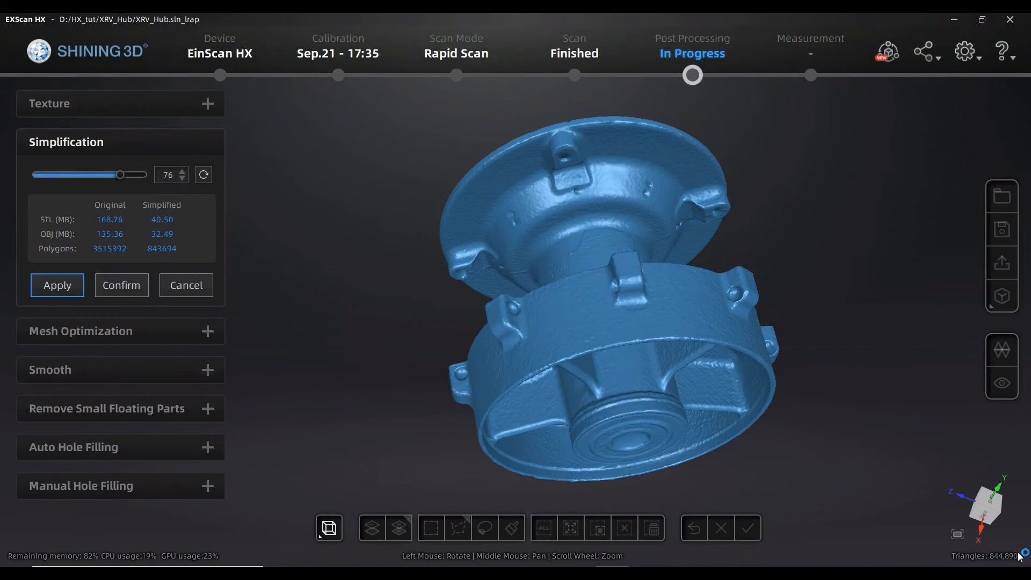
left_click_drag(678, 427, 469, 299)
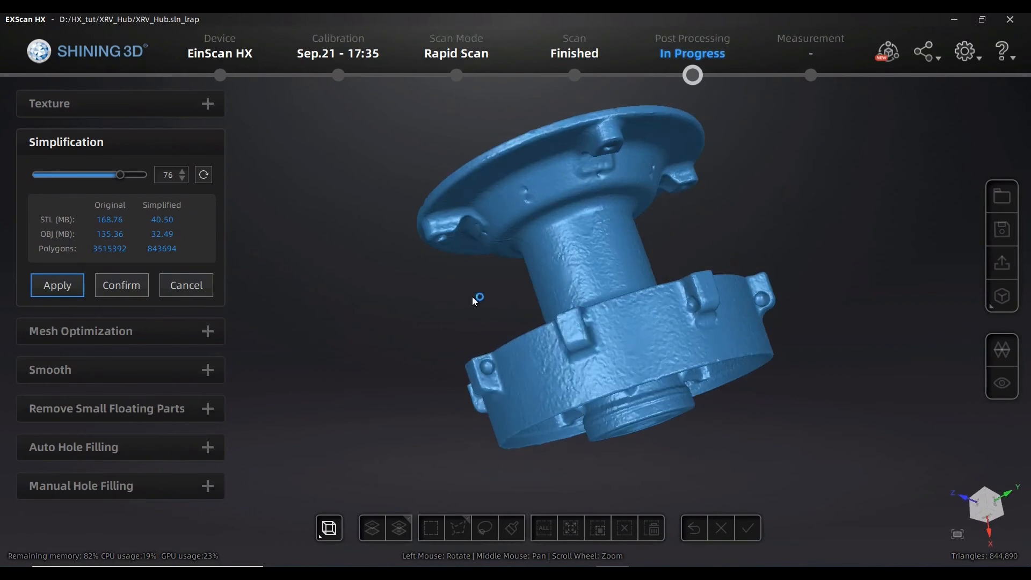
left_click_drag(561, 271, 441, 329)
scroll(608, 330, "up", 2)
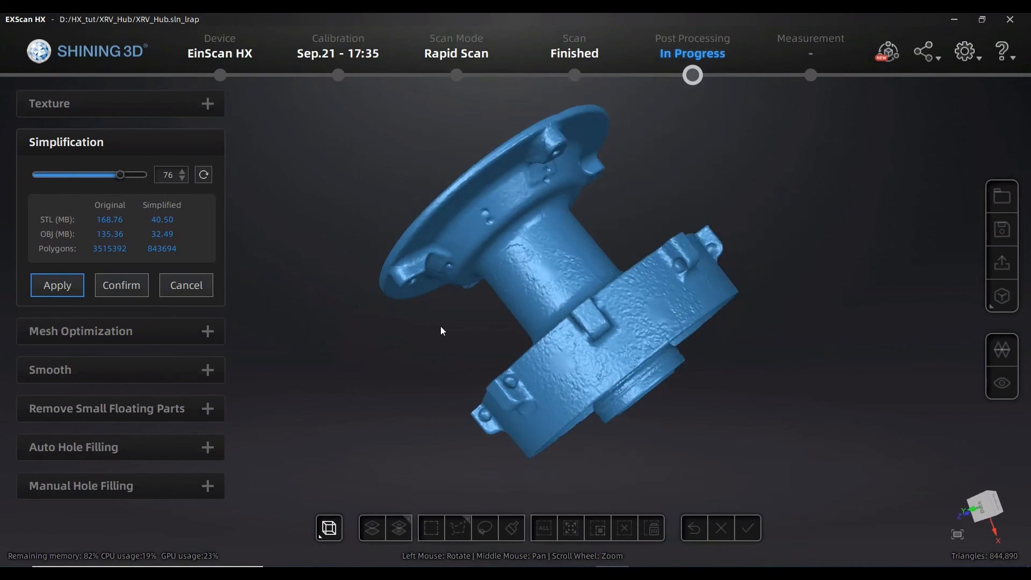
left_click_drag(504, 339, 480, 274)
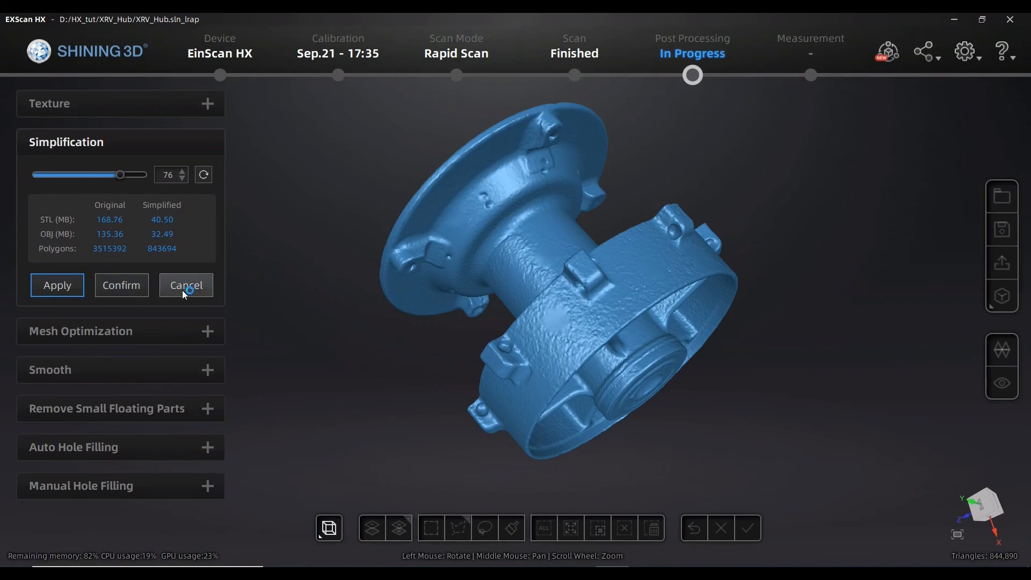
left_click(122, 285)
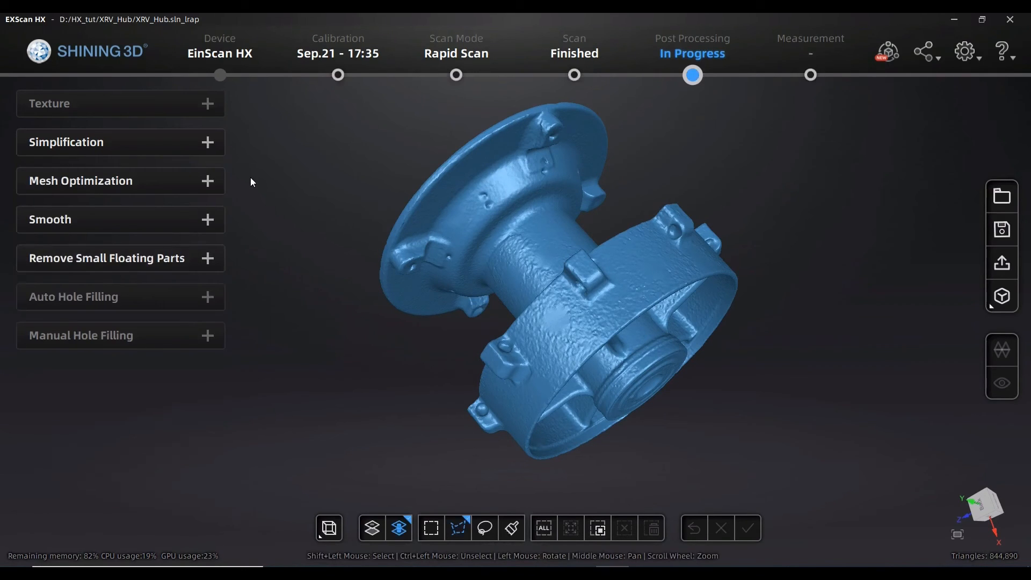
Run Mesh Optimization on the hub at roughly mid-range strength and confirm it.
left_click(208, 182)
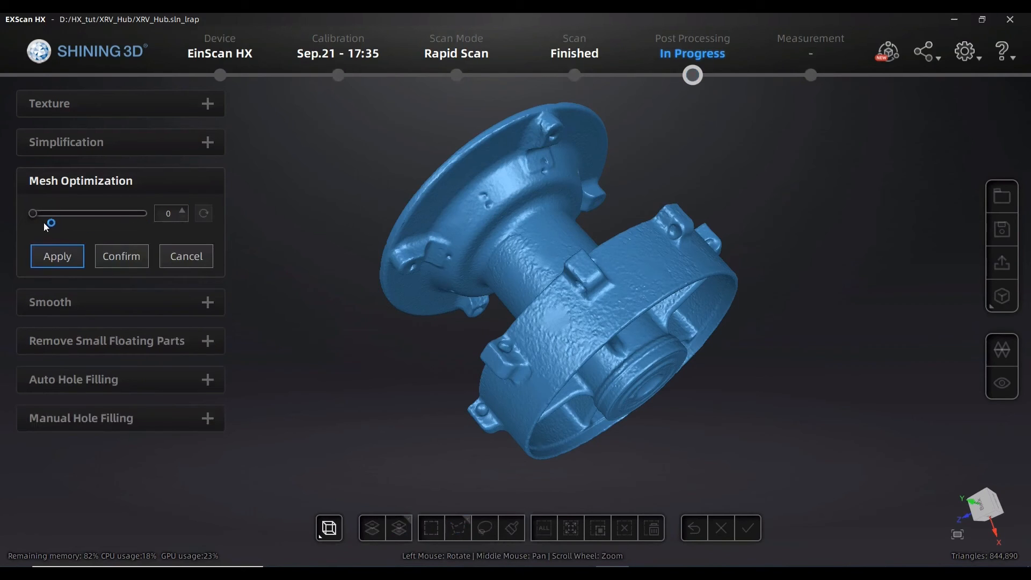
left_click_drag(34, 215, 84, 224)
left_click(132, 257)
left_click_drag(85, 218, 91, 213)
left_click(116, 258)
left_click(117, 253)
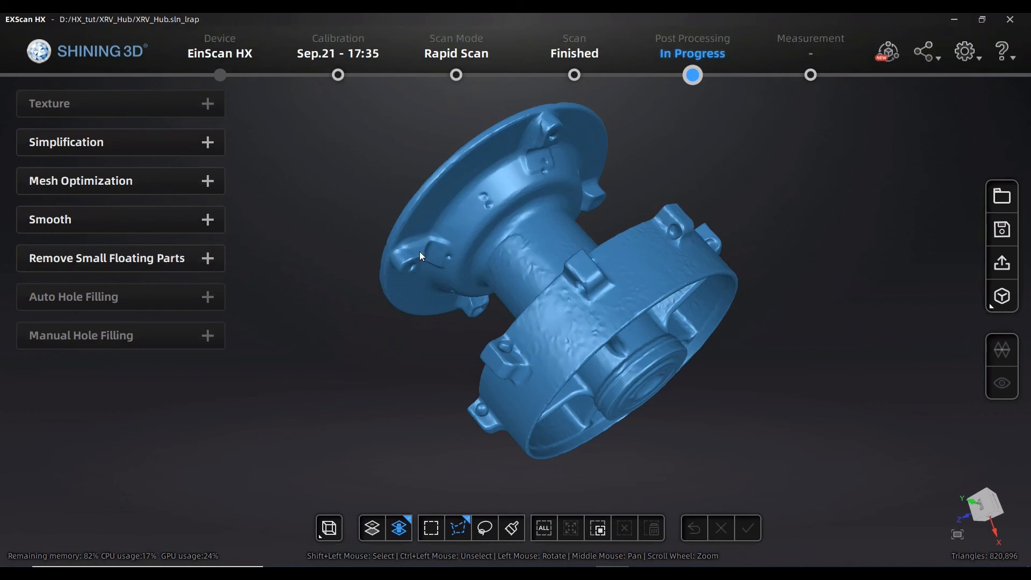
left_click_drag(444, 256, 510, 253)
left_click_drag(461, 221, 532, 215)
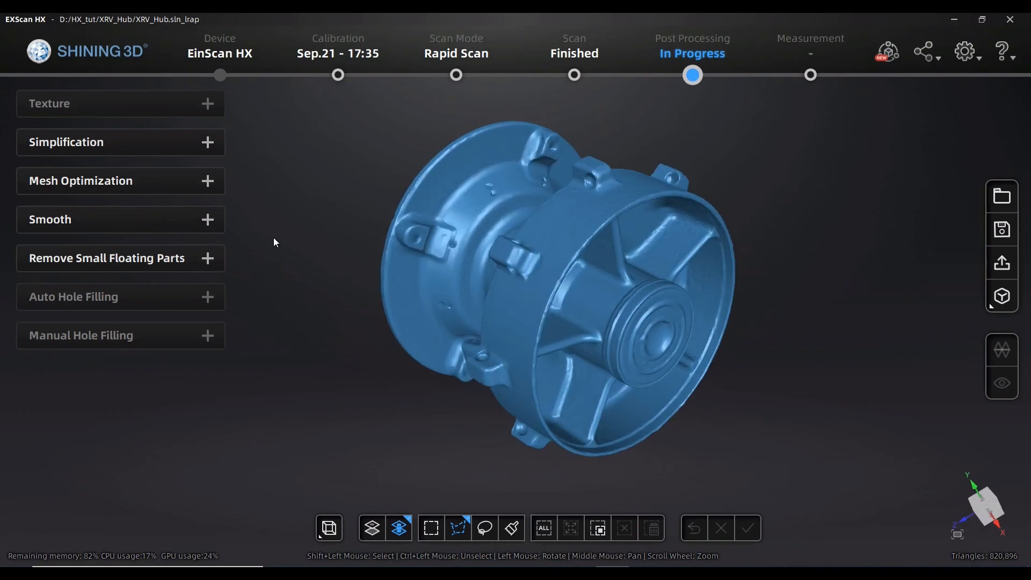
left_click(209, 184)
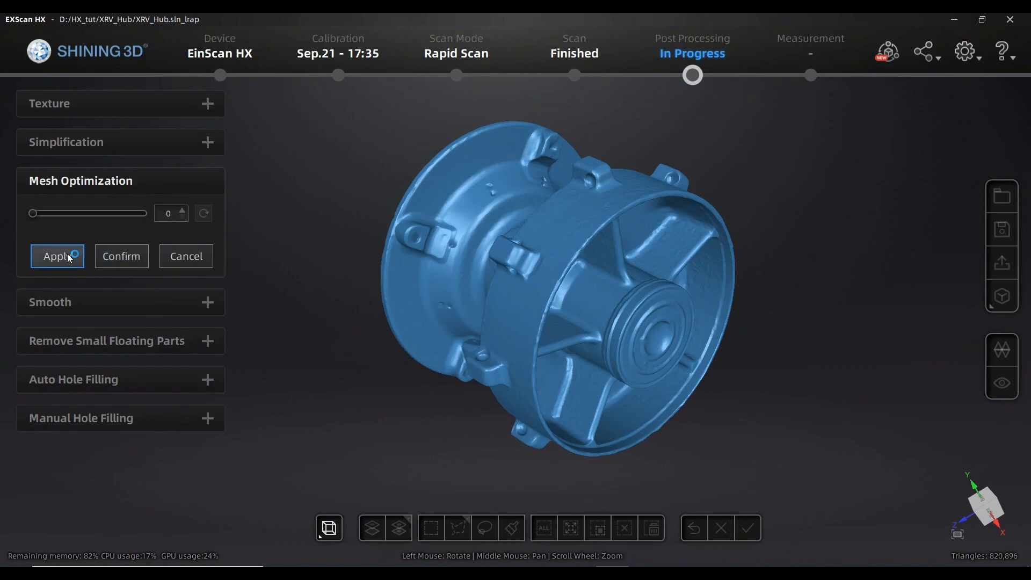
left_click(182, 264)
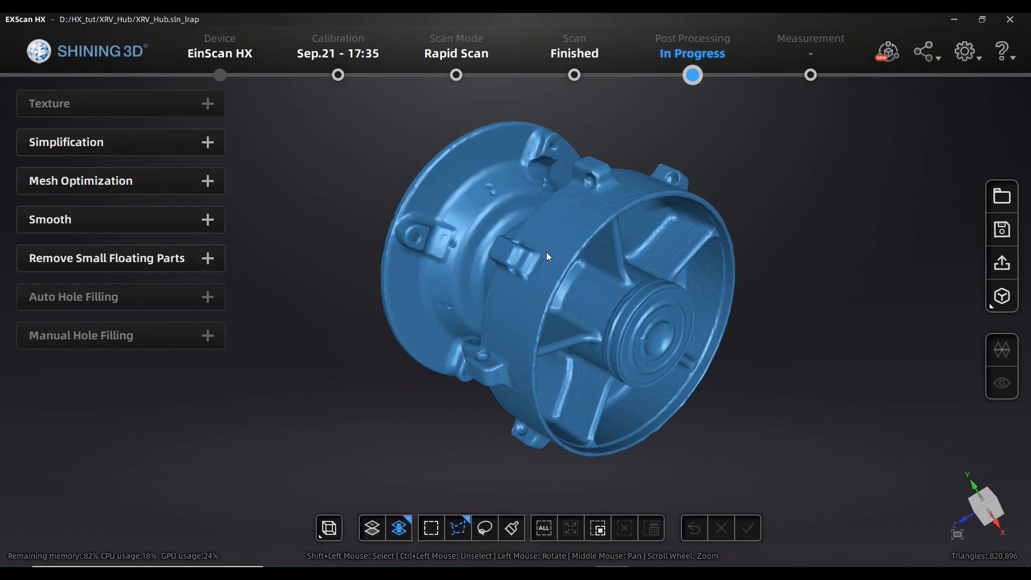
Smooth the hub mesh with a strength of 37, check the surfaces from several angles and confirm the smoothing.
left_click_drag(546, 253, 480, 283)
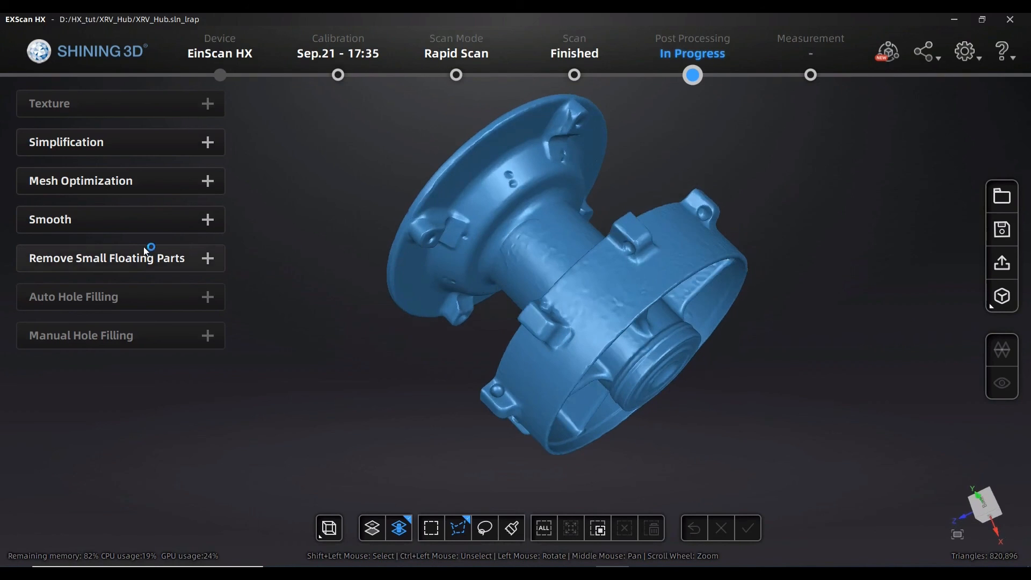
left_click(203, 229)
left_click_drag(82, 253, 59, 266)
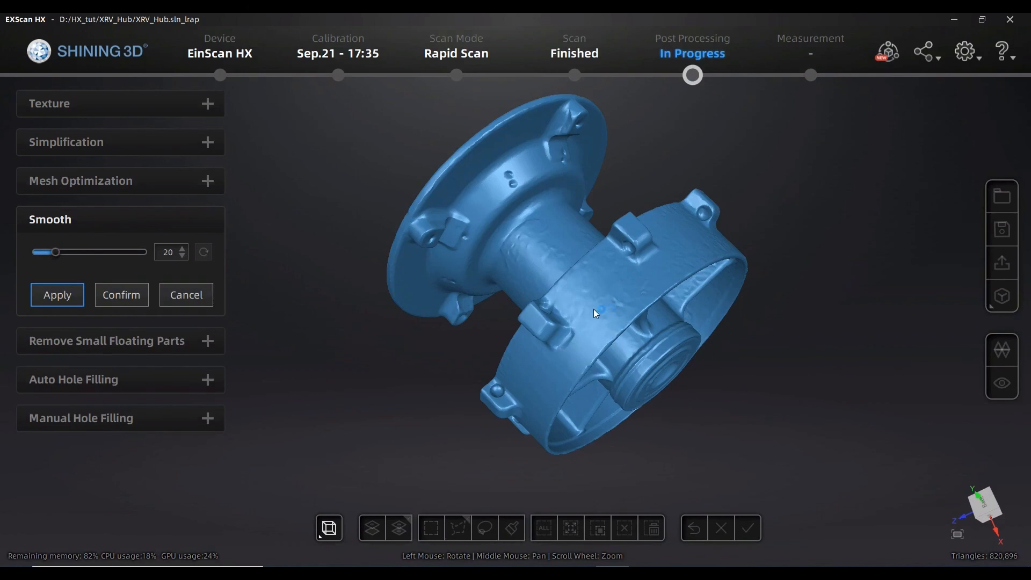
left_click_drag(594, 308, 581, 268)
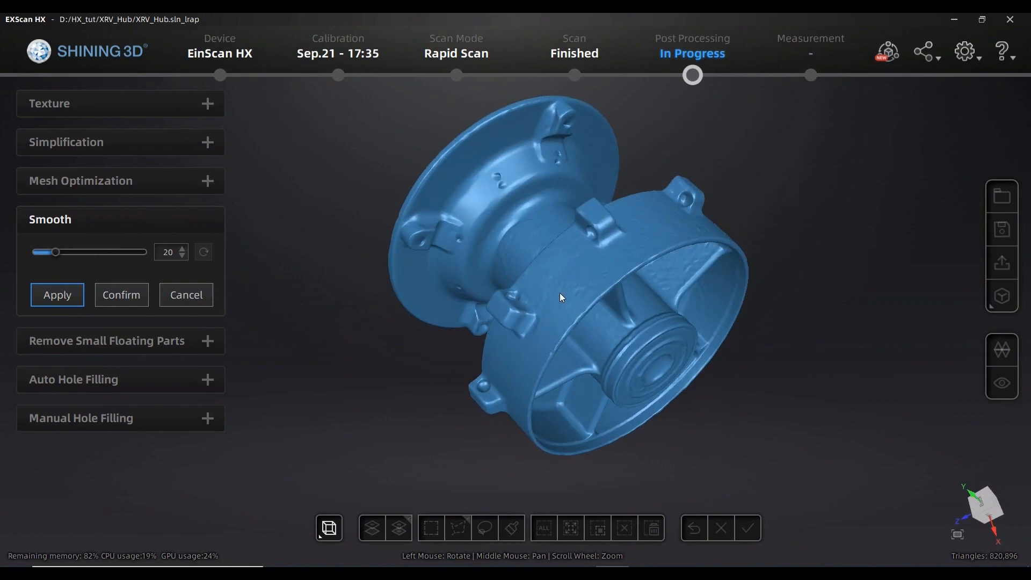
left_click_drag(571, 292, 560, 273)
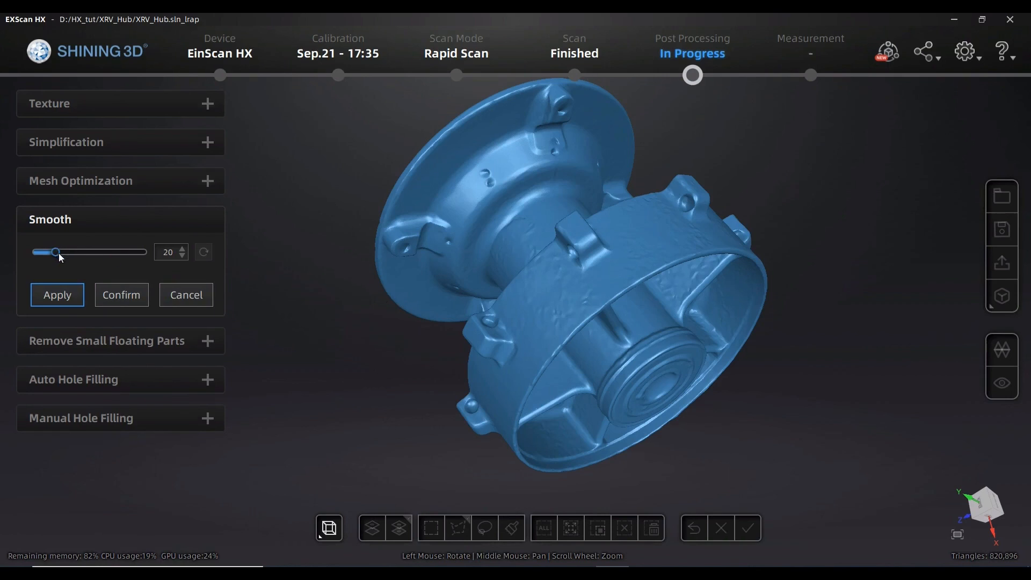
left_click_drag(59, 253, 76, 256)
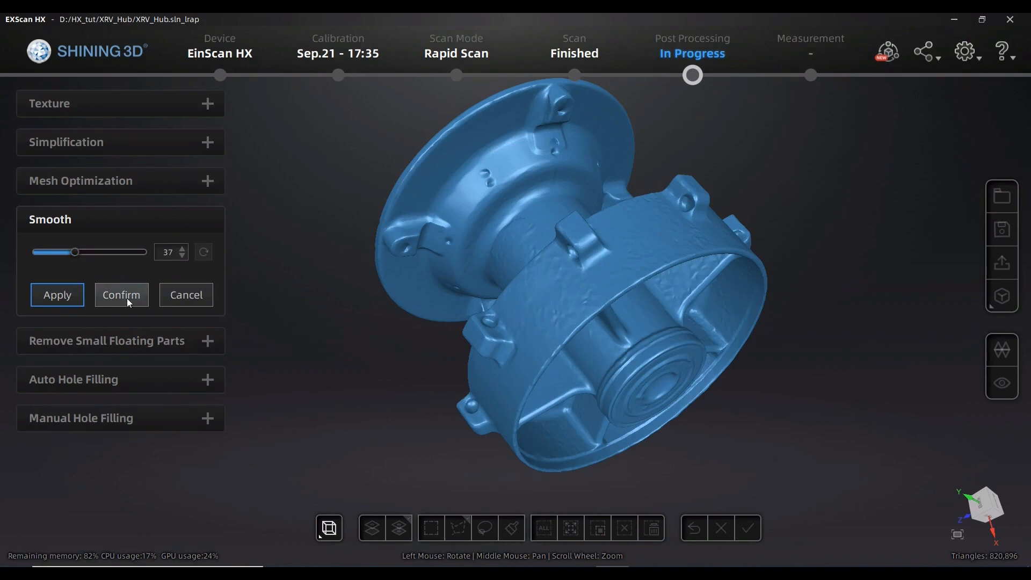
left_click(73, 300)
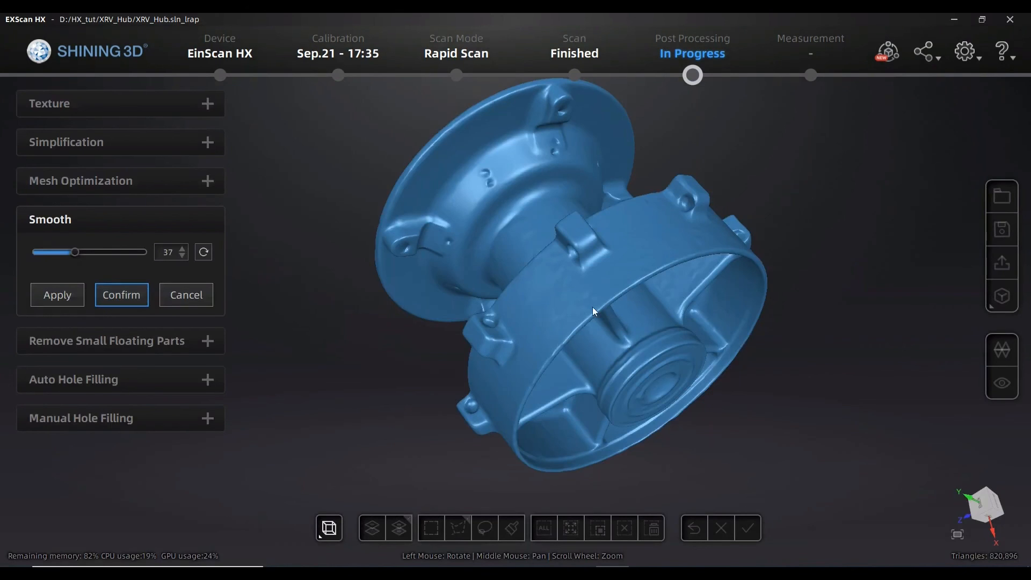
left_click_drag(594, 311, 756, 234)
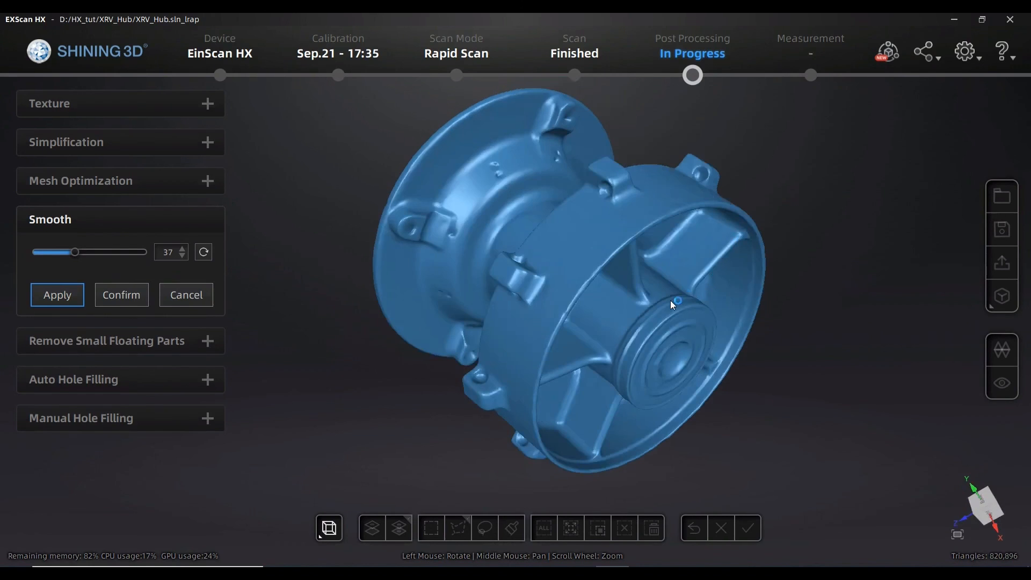
left_click_drag(637, 319, 617, 268)
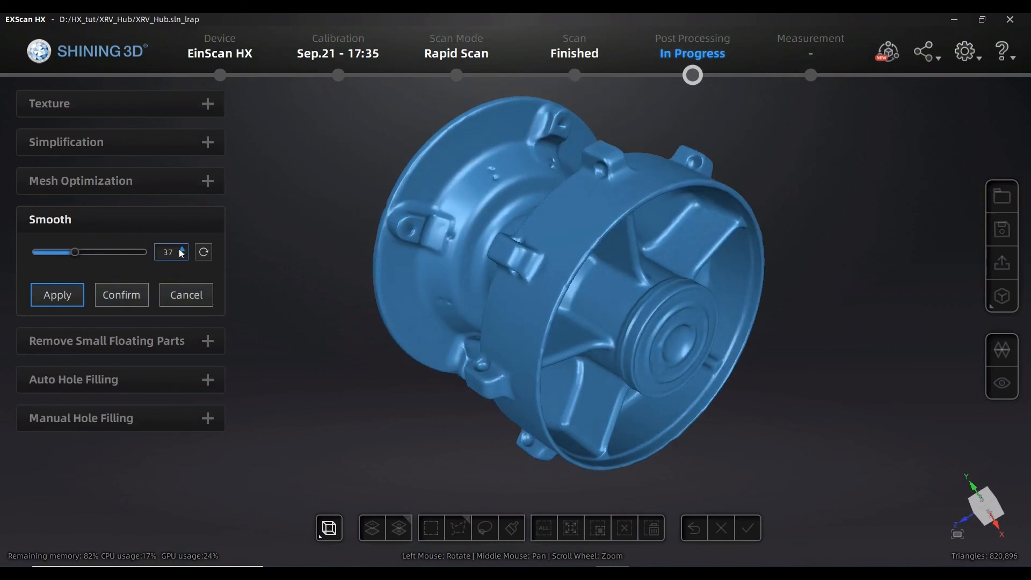
left_click(125, 291)
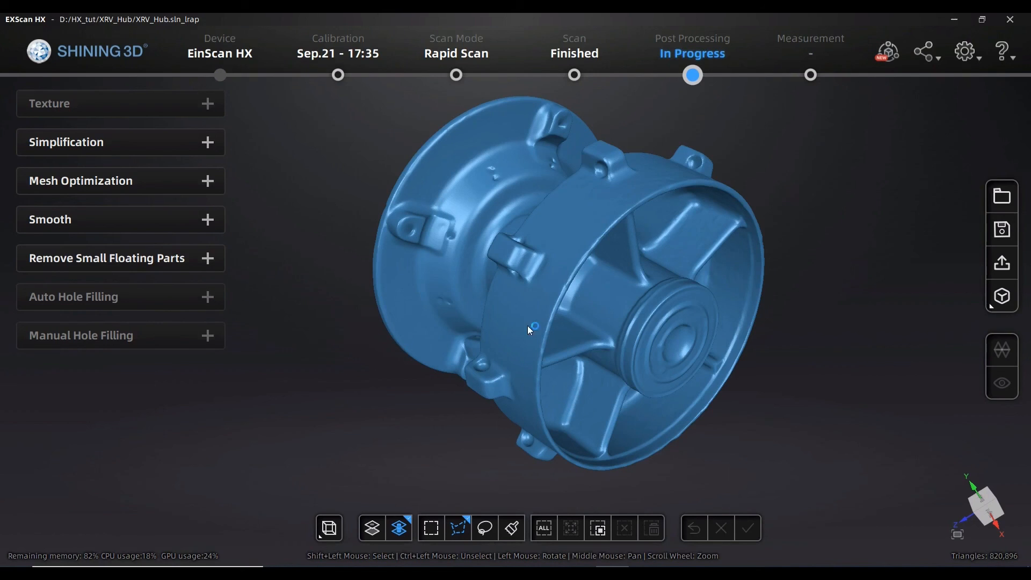
Open the save dialog to view the mesh export formats and close it without saving.
left_click(1003, 230)
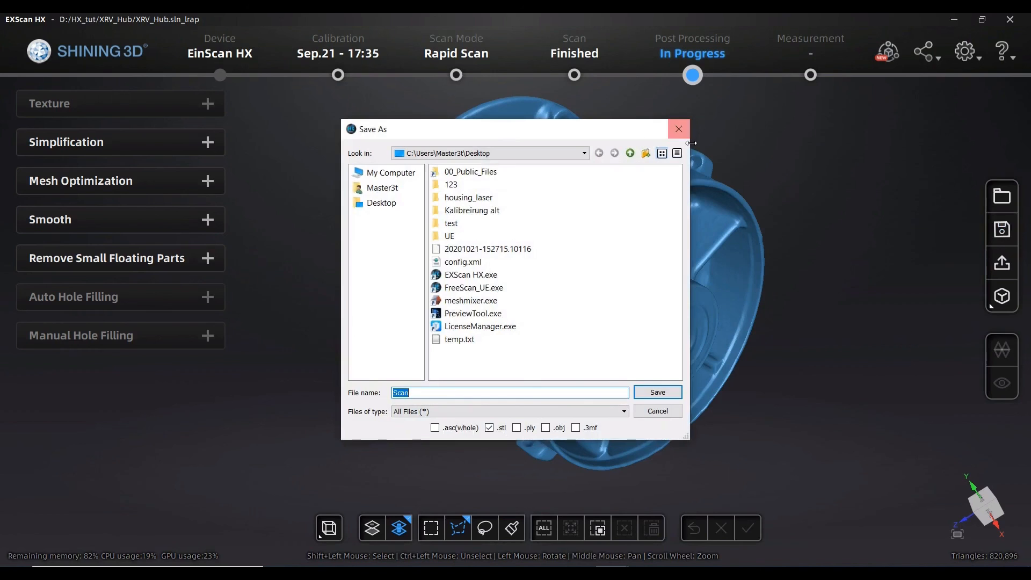
left_click(679, 129)
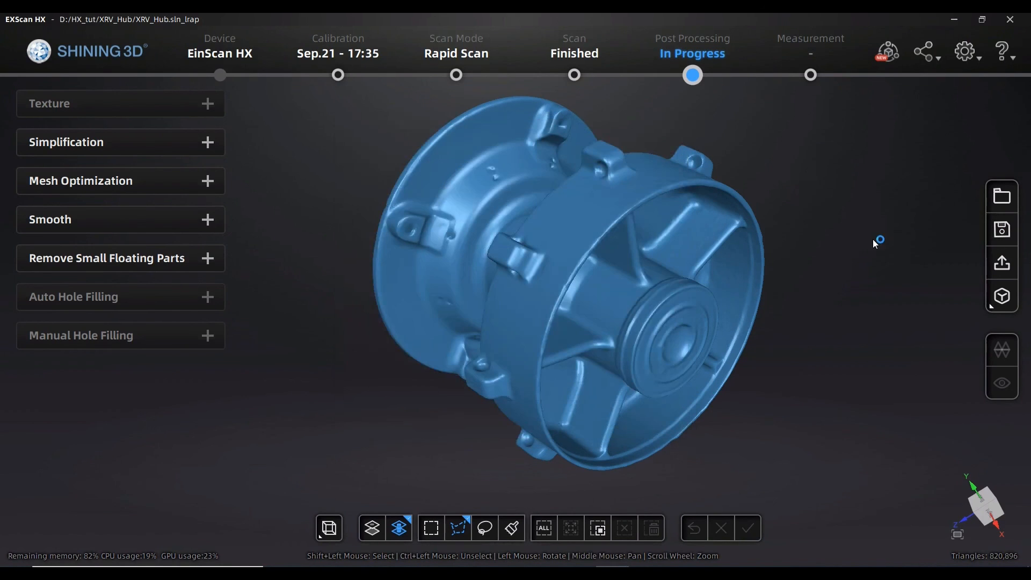